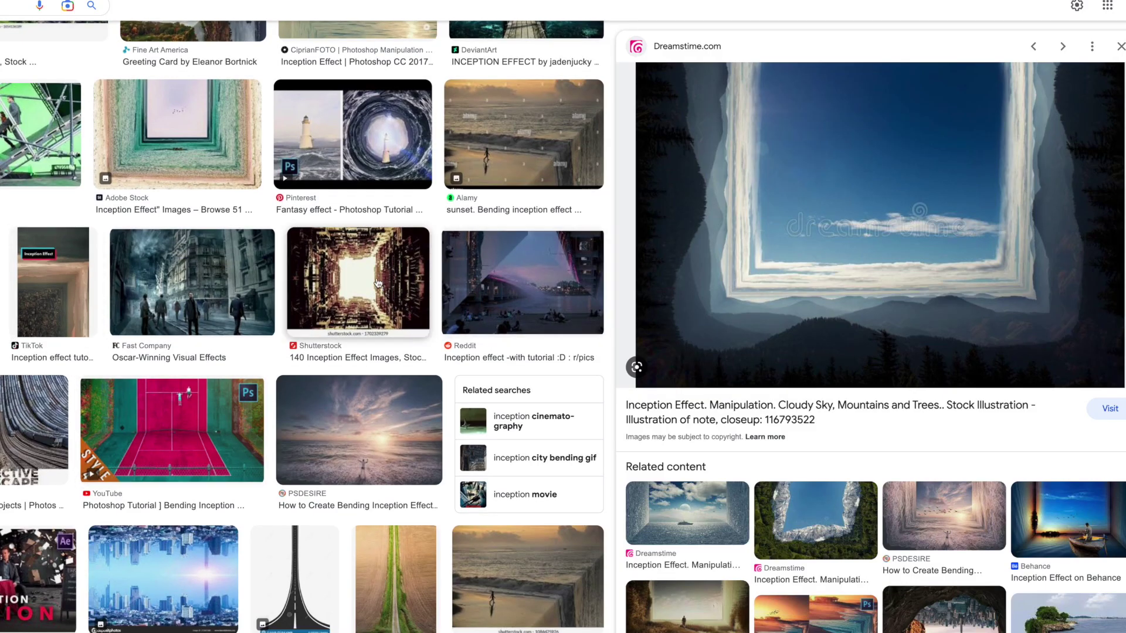
Preview the Adobe Stock, beach and Reddit inception-effect examples in Google Images.
left_click(202, 153)
scroll(268, 217, "down", 3)
left_click(926, 420)
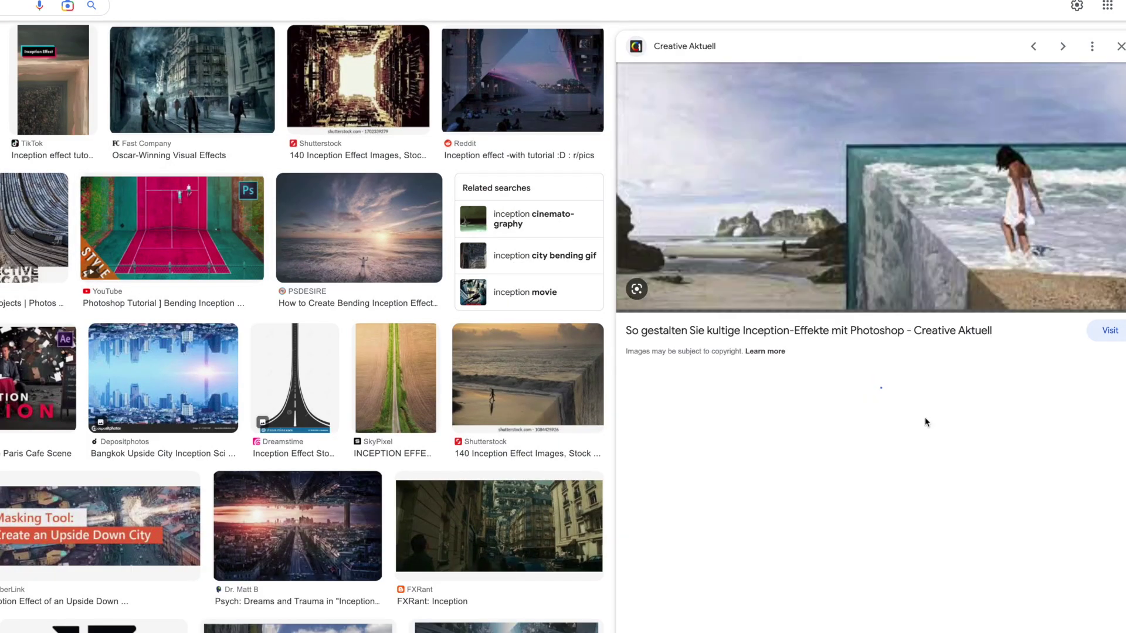
scroll(992, 421, "down", 3)
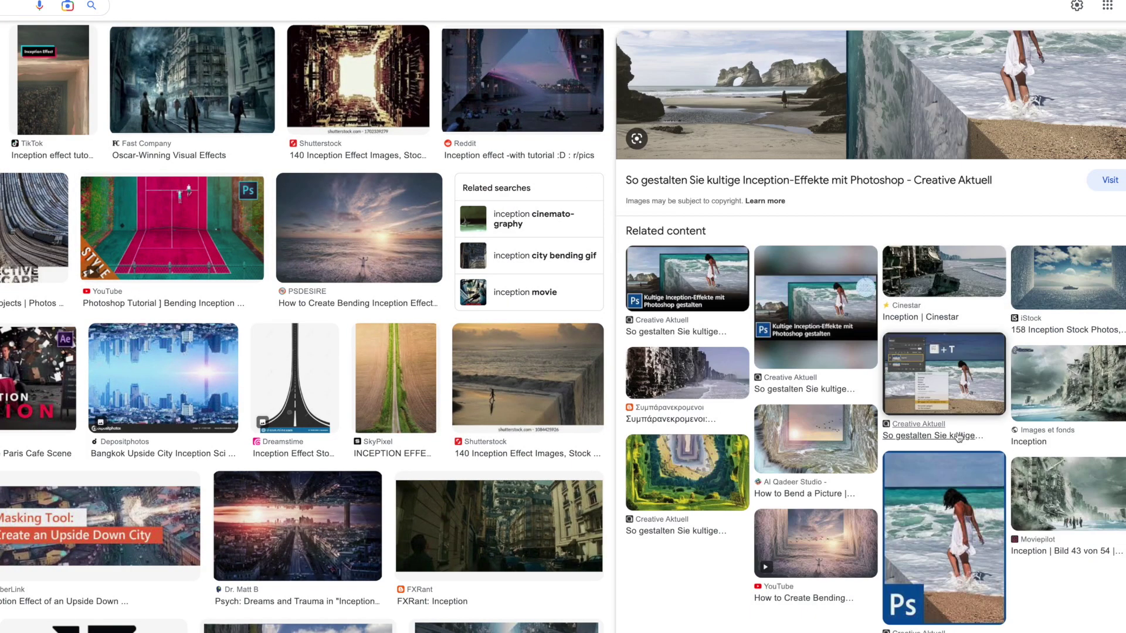
scroll(375, 462, "down", 4)
left_click(361, 457)
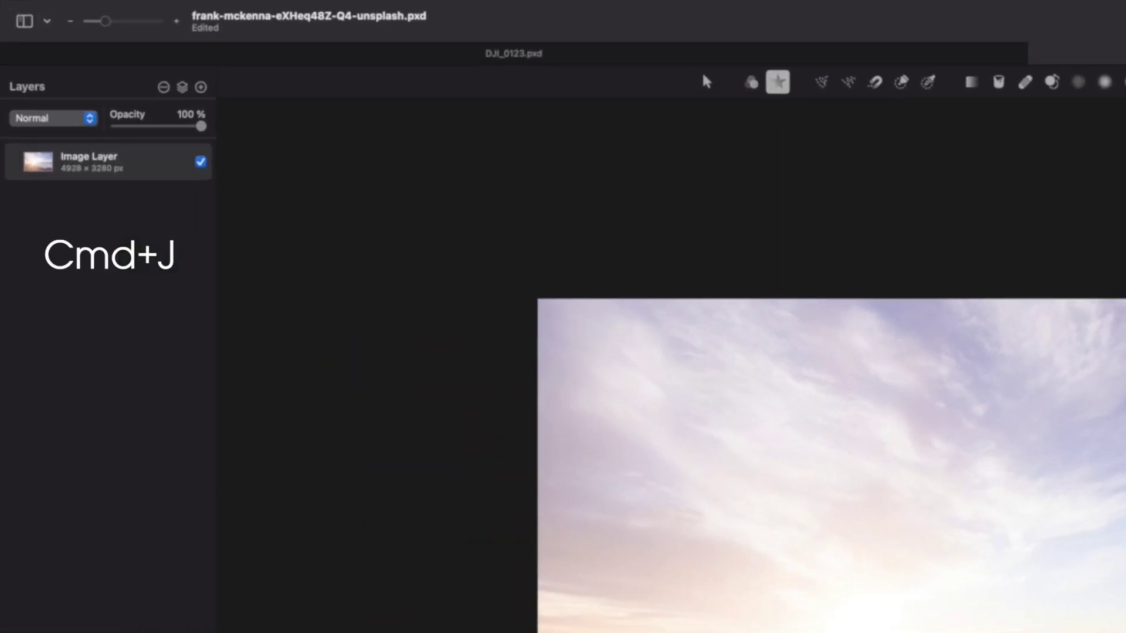
Duplicate the beach layer, then rotate the copy 90° right, flip it horizontally and move it left.
key("super+j")
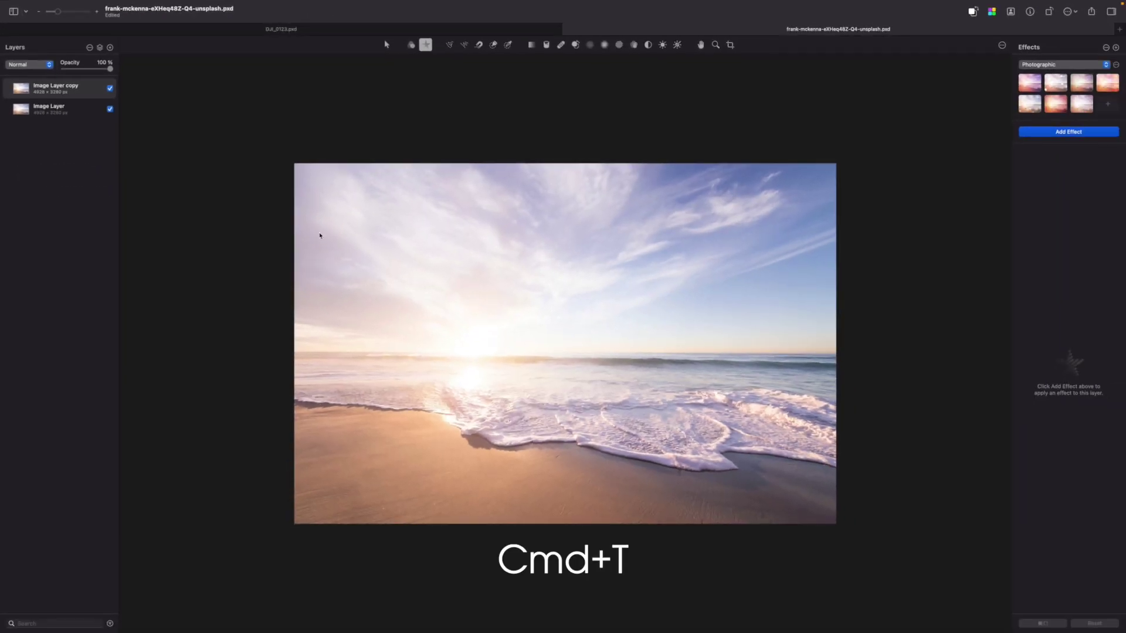
key("super+t")
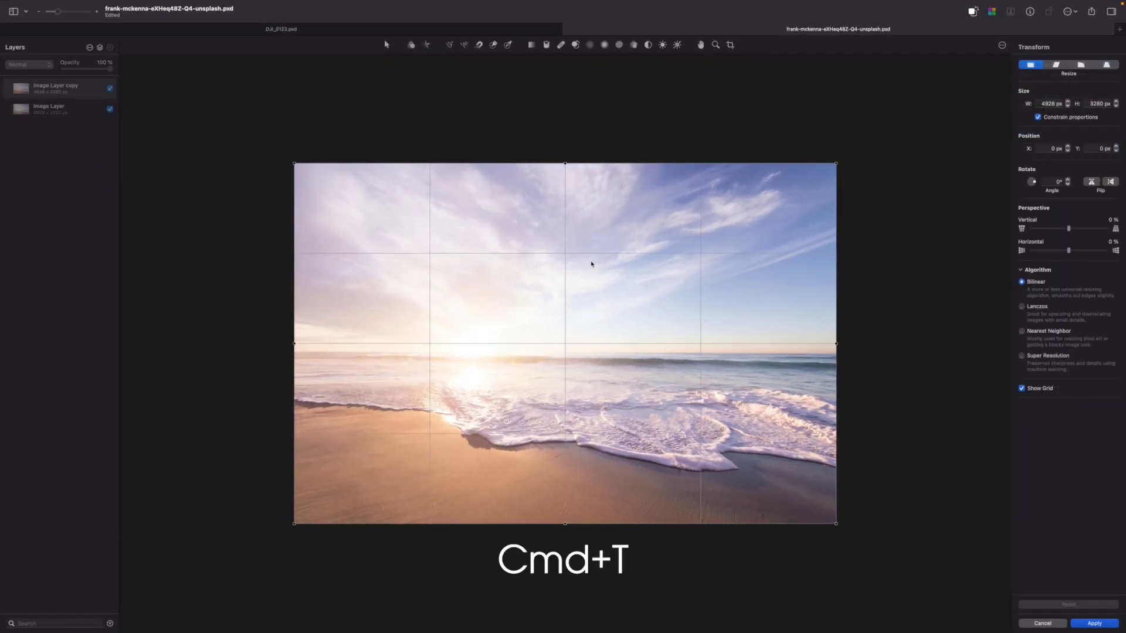
right_click(557, 265)
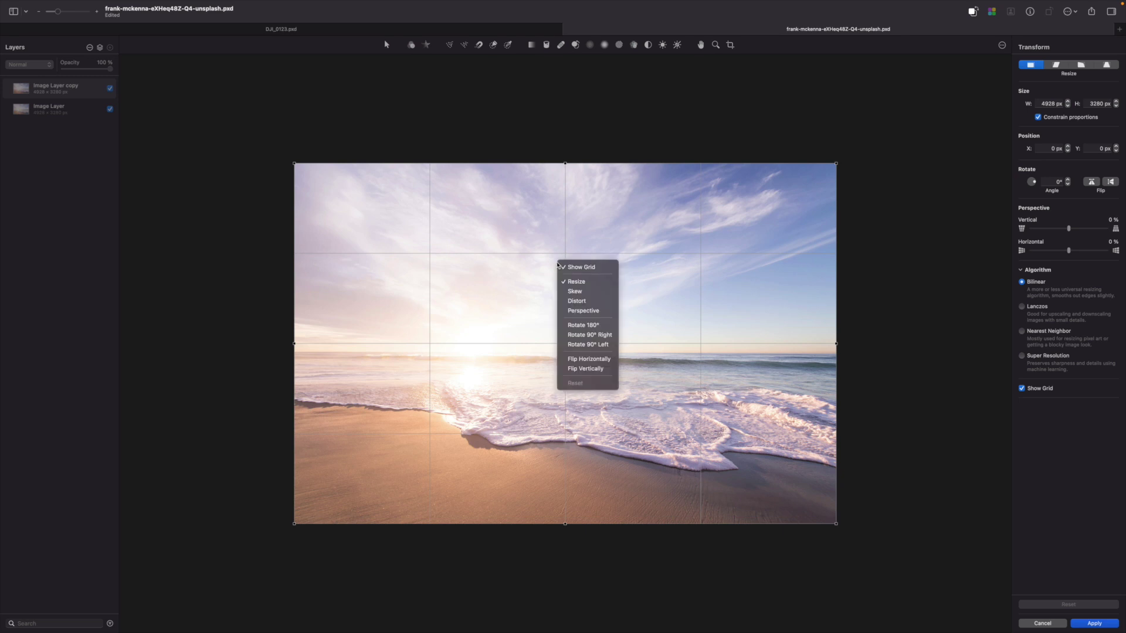
left_click(606, 339)
left_click_drag(629, 429, 542, 337)
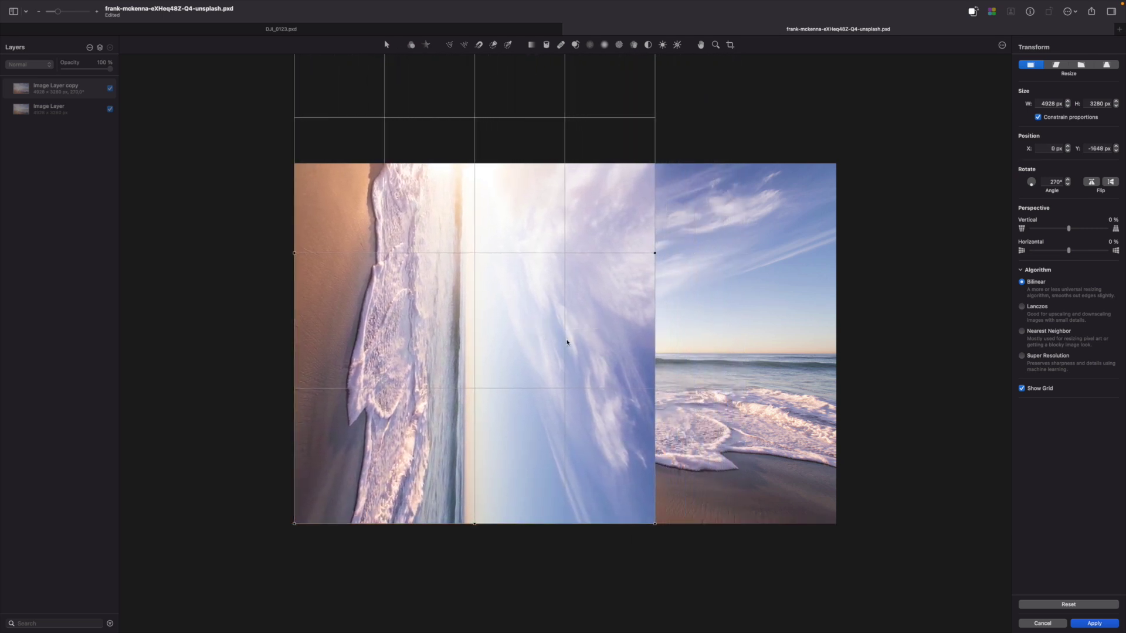
right_click(493, 284)
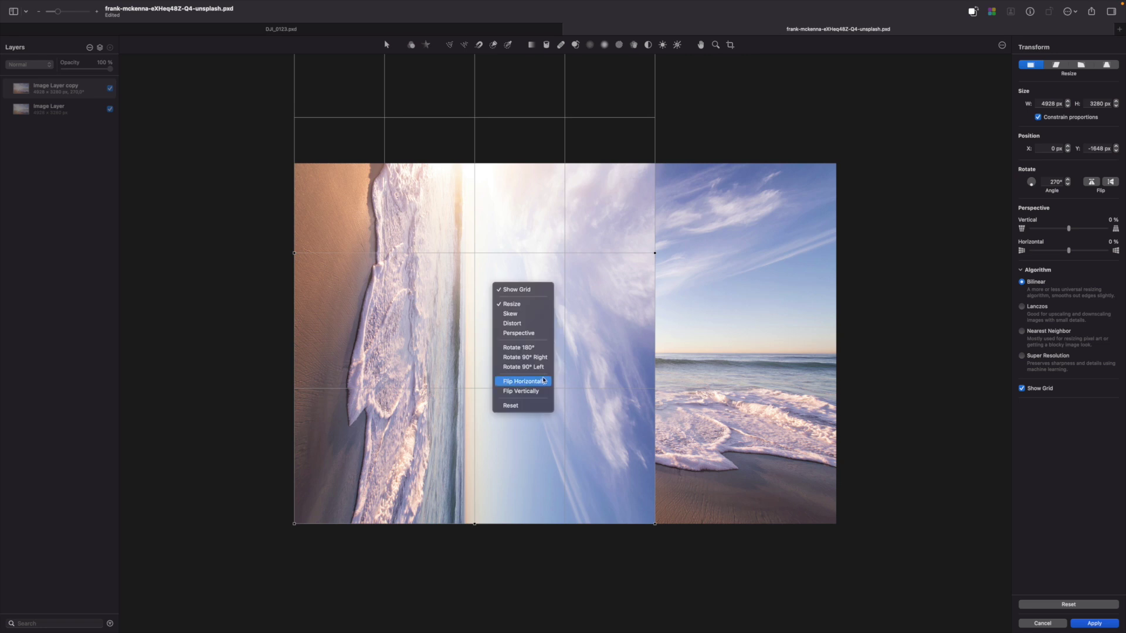
left_click(541, 382)
key("Return")
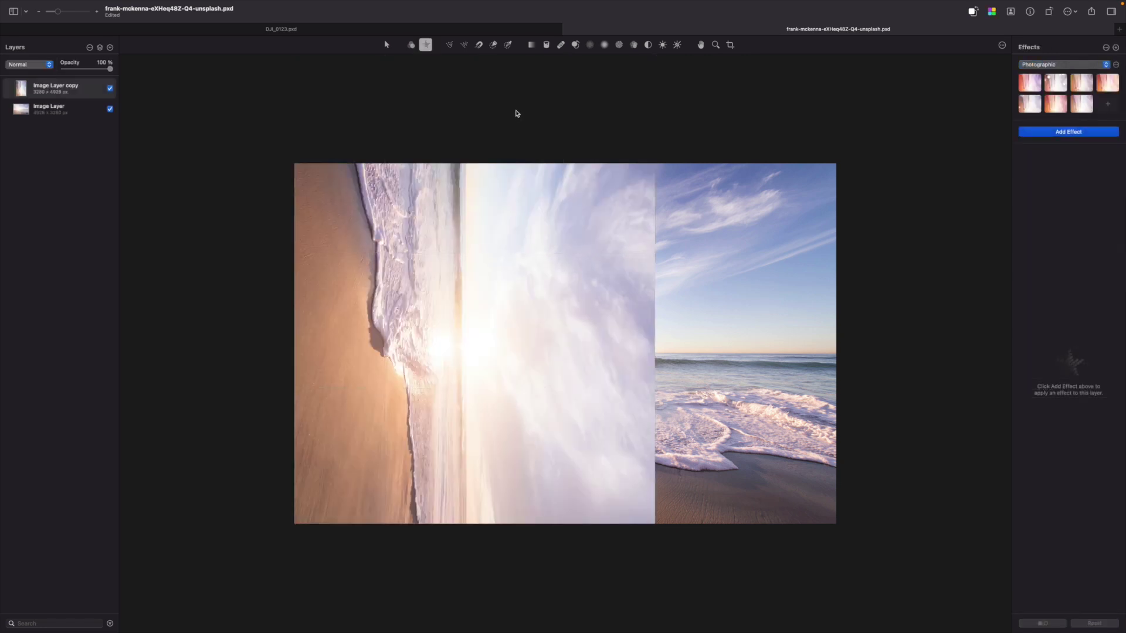
Draw a triangular free selection and add it as a mask on Image Layer copy.
left_click(451, 47)
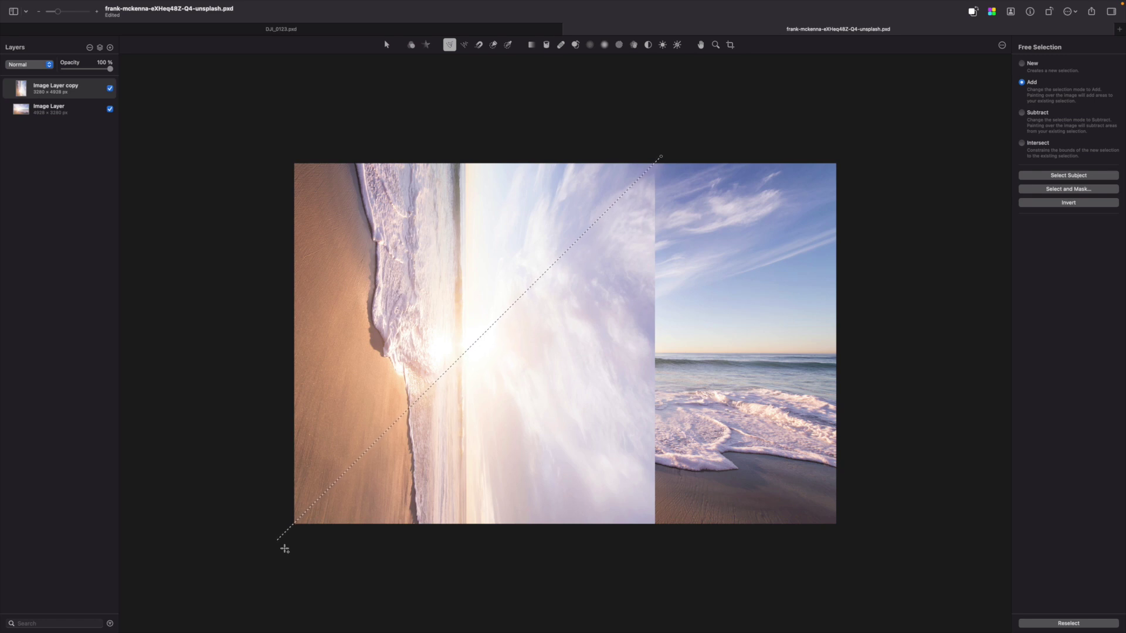
left_click(276, 541)
left_click(667, 545)
left_click(661, 157)
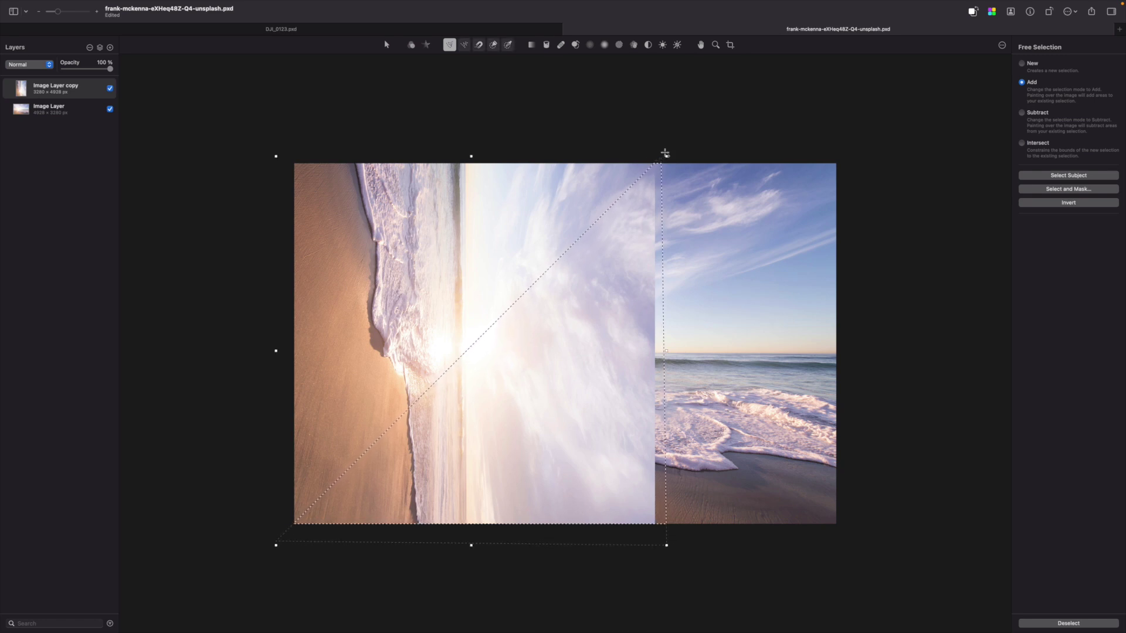
right_click(65, 91)
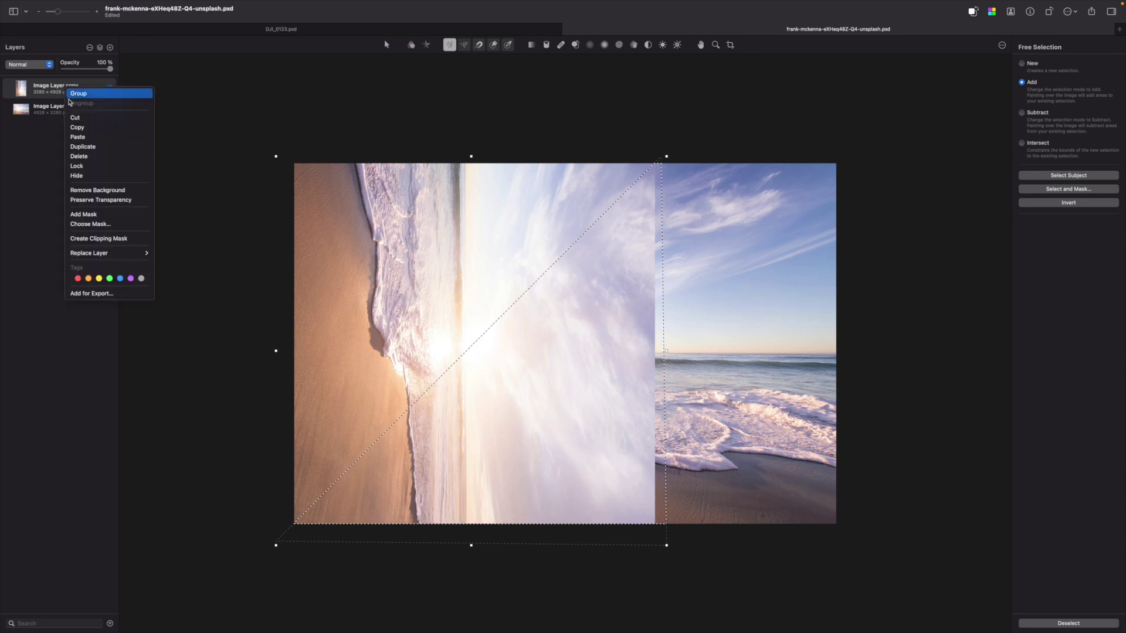
left_click(111, 214)
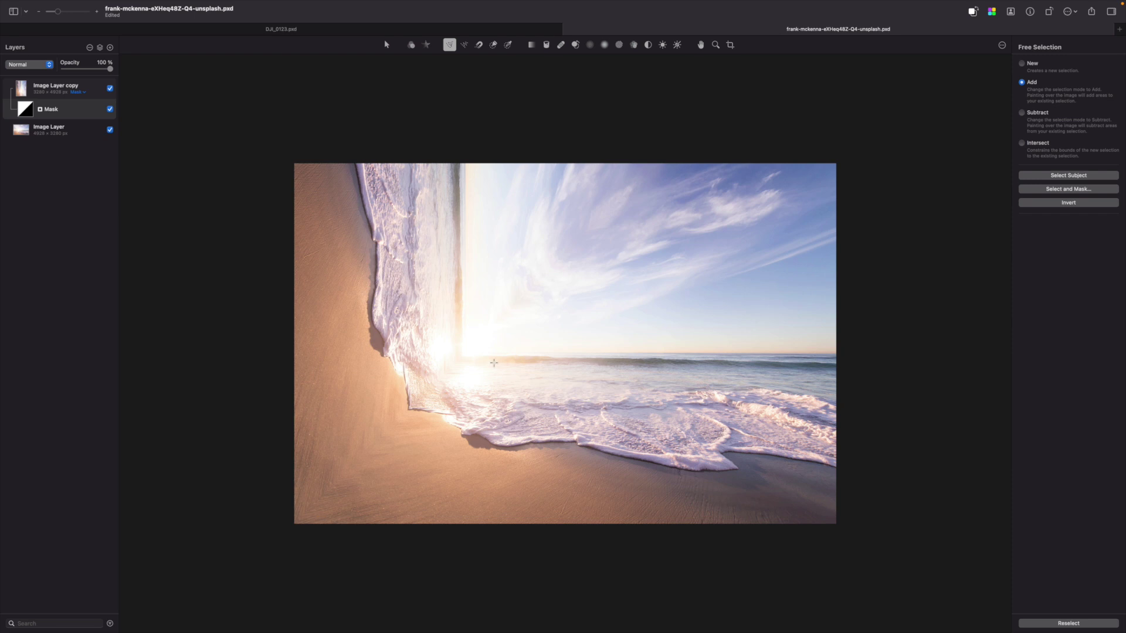
Duplicate the original Image Layer, then rotate the copy 90° right, move it right and flip it vertically.
key("alt+bracketleft")
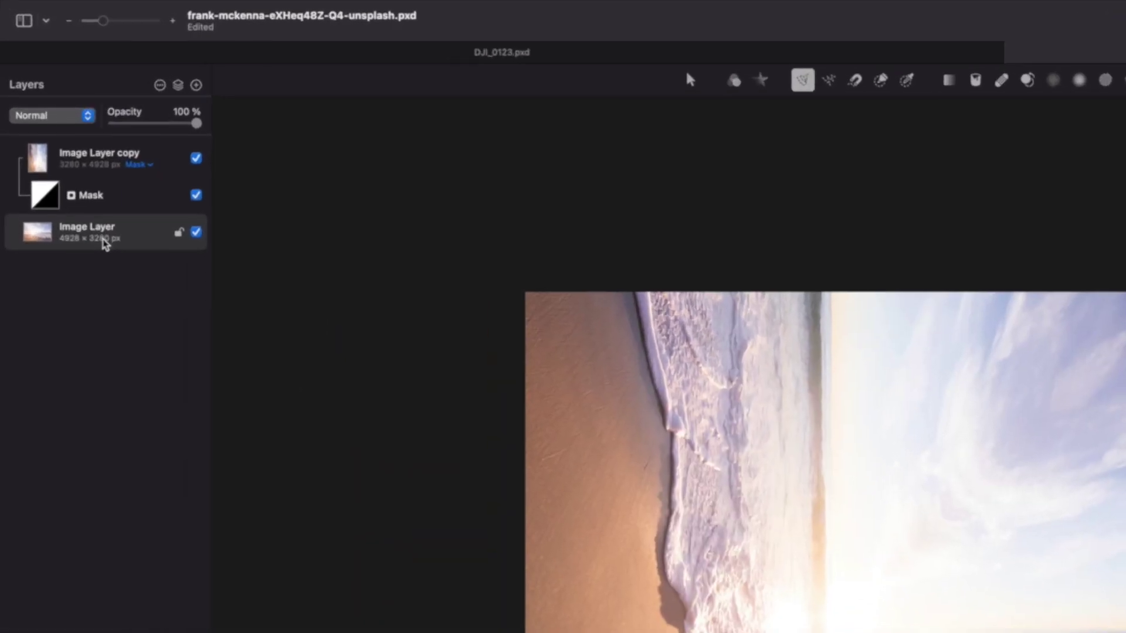
key("super+j")
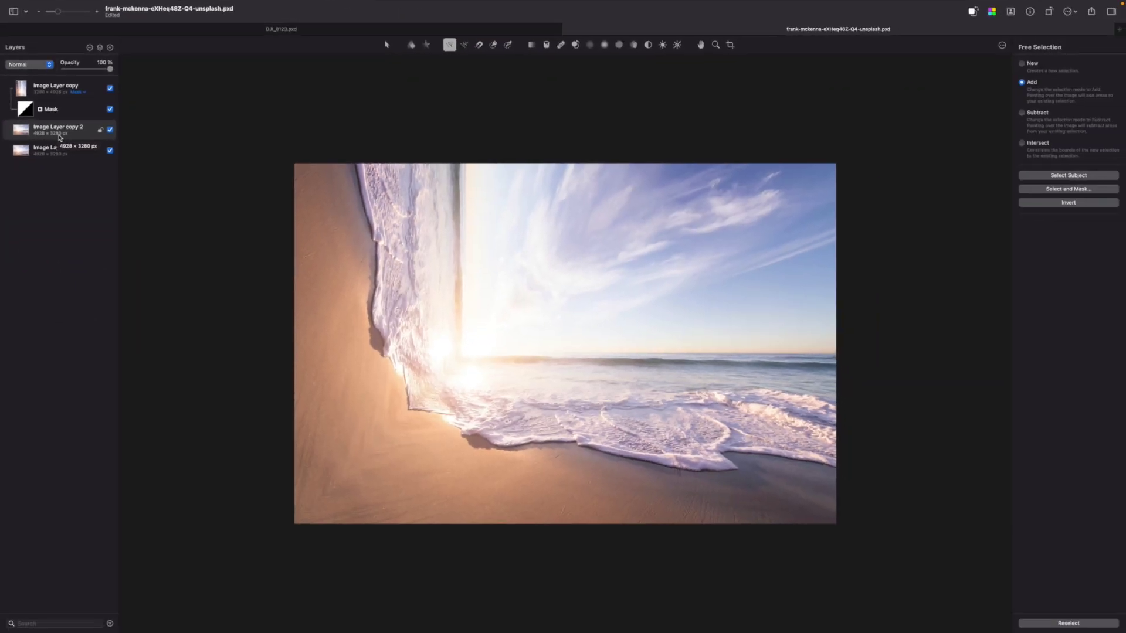
key("super+t")
right_click(582, 286)
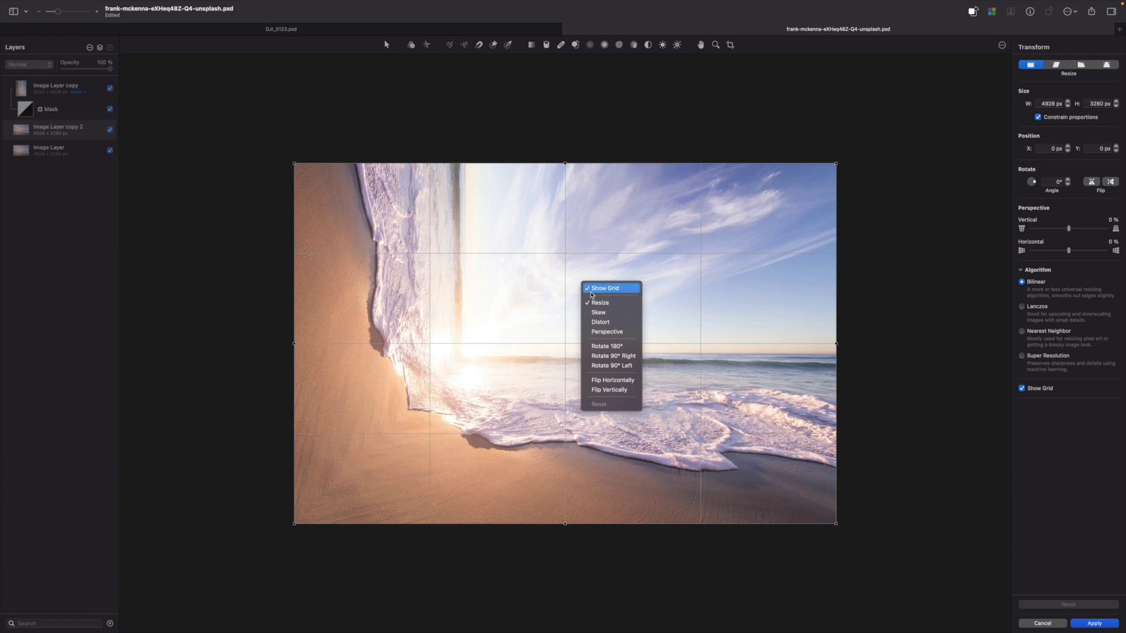
left_click(630, 355)
left_click_drag(623, 364, 695, 299)
right_click(680, 350)
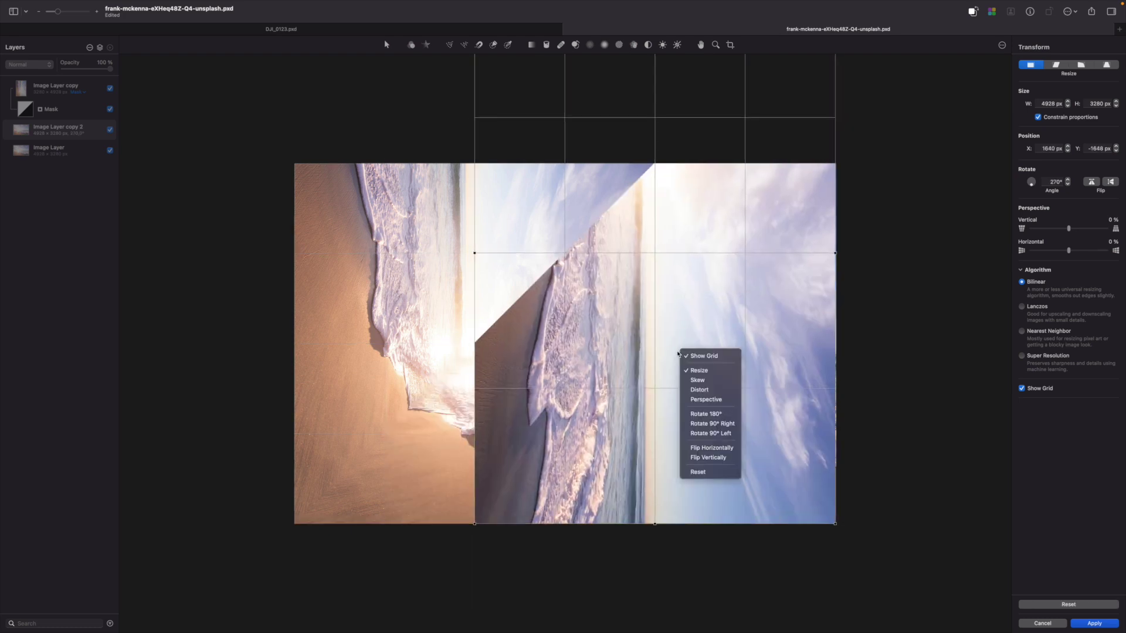
left_click(723, 458)
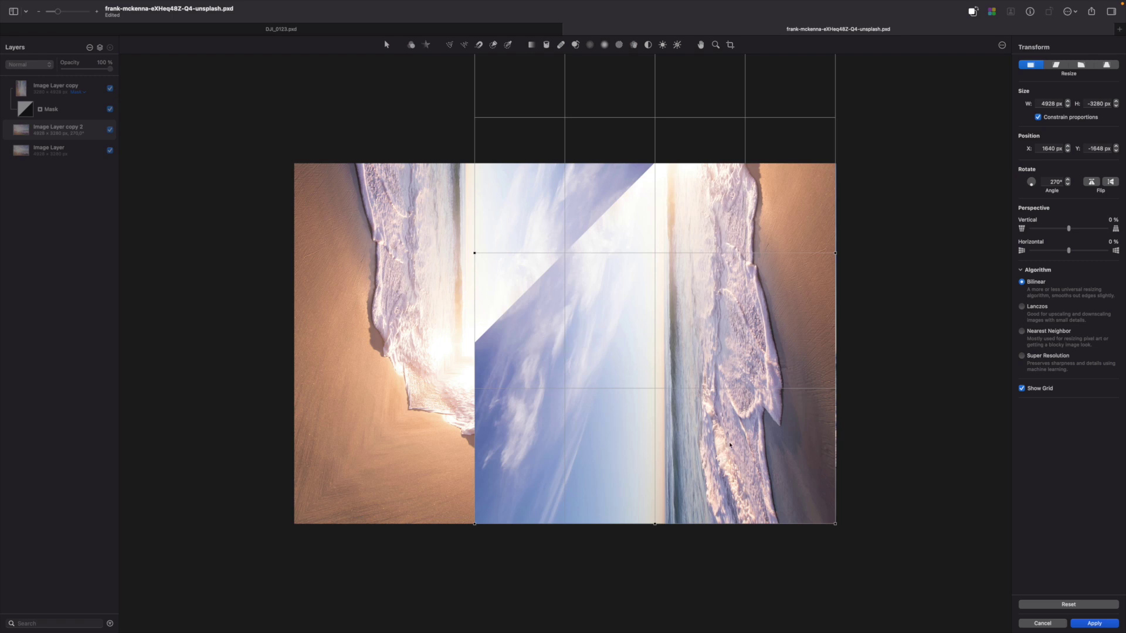
key("l")
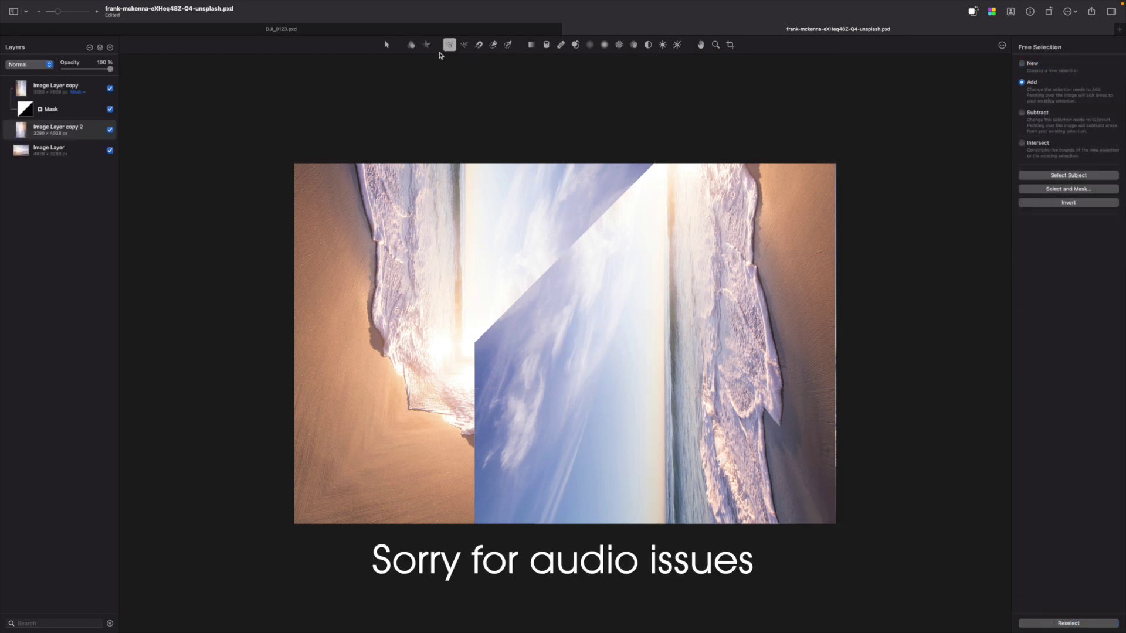
Select a triangle over the right side and use it to mask Image Layer copy 2.
left_click(840, 529)
left_click(442, 135)
left_click(442, 554)
left_click(840, 551)
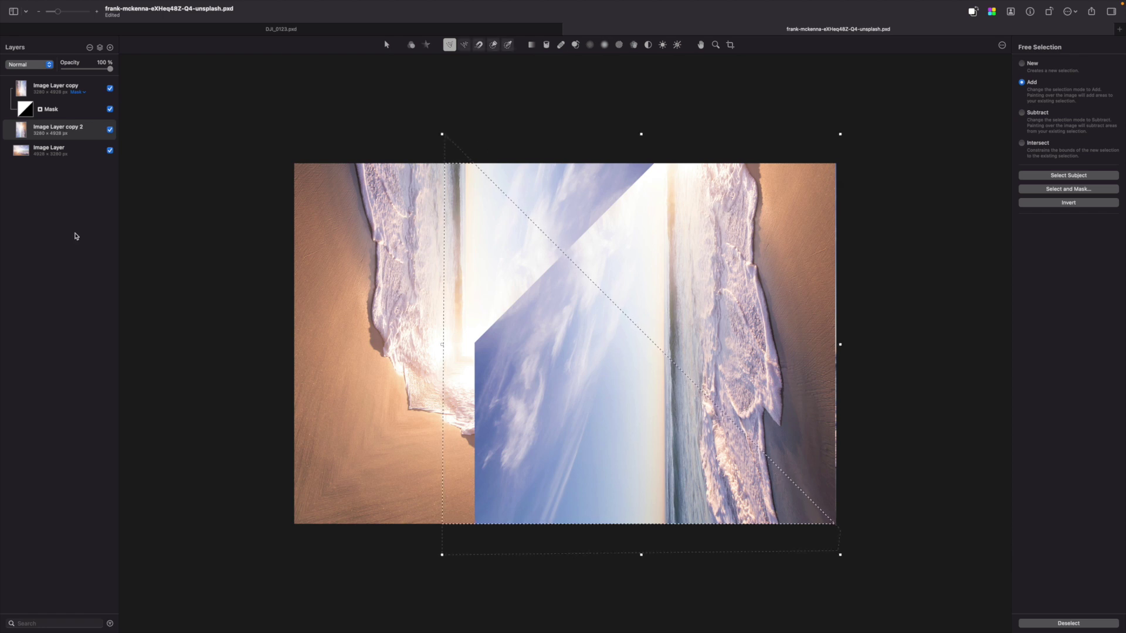
right_click(63, 127)
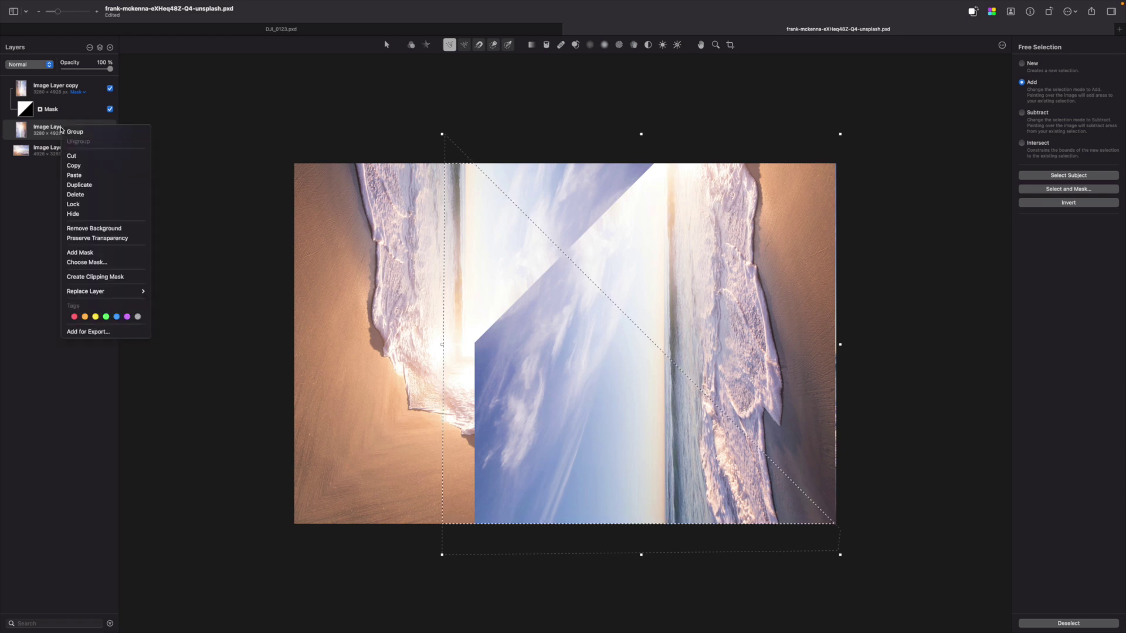
left_click(104, 253, "alt")
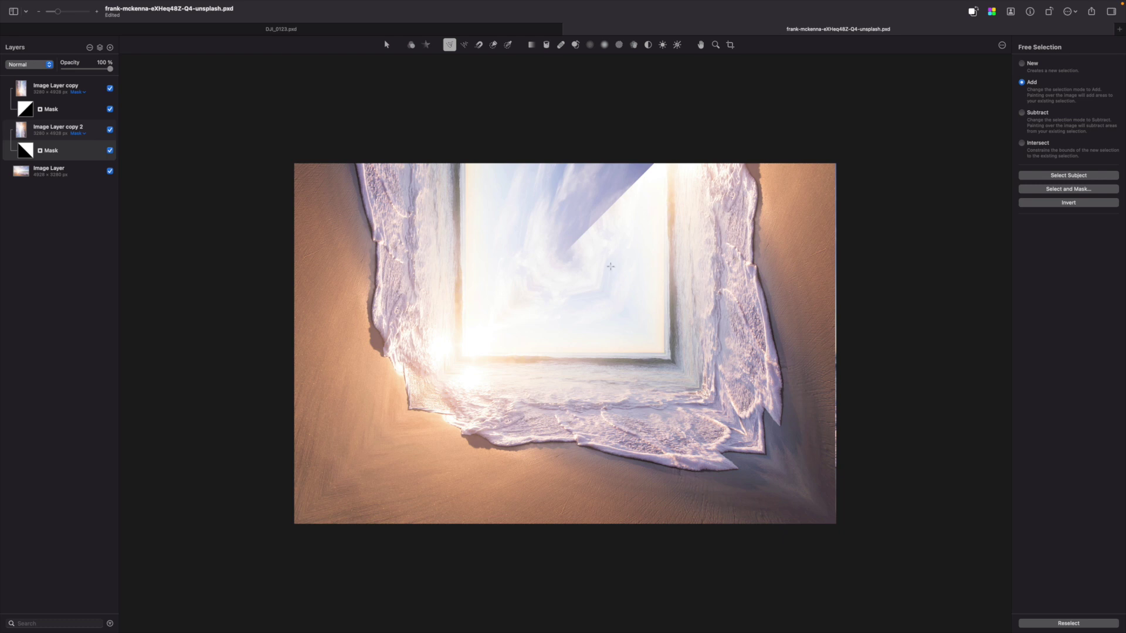
Add a new empty layer above Image Layer copy and clip it to that layer.
key("b")
key("alt+bracketright")
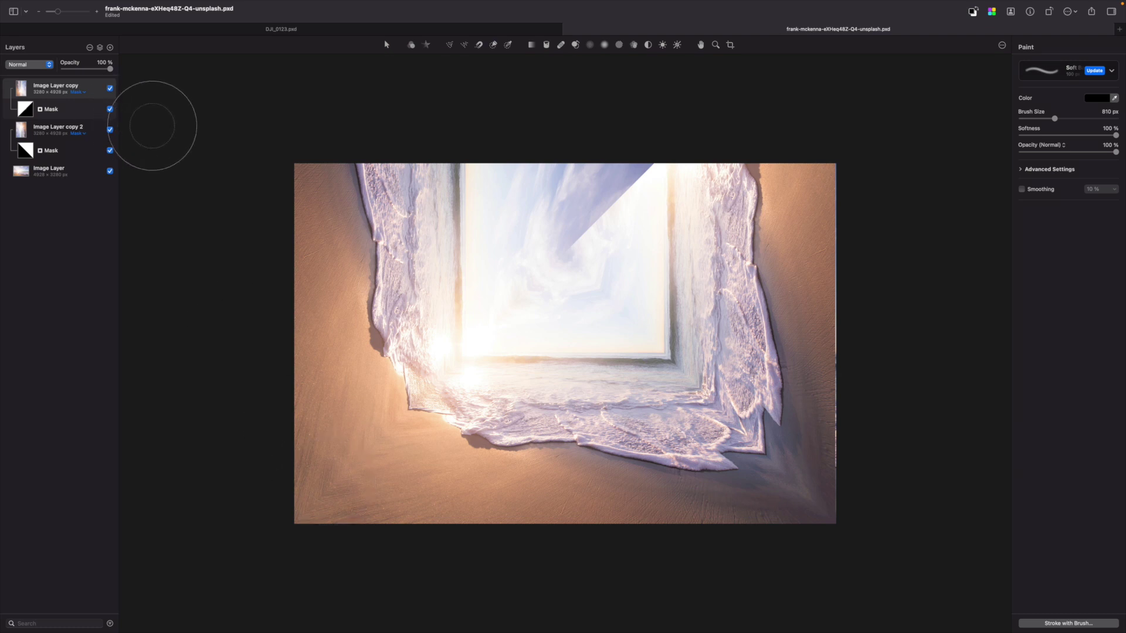
left_click(110, 47)
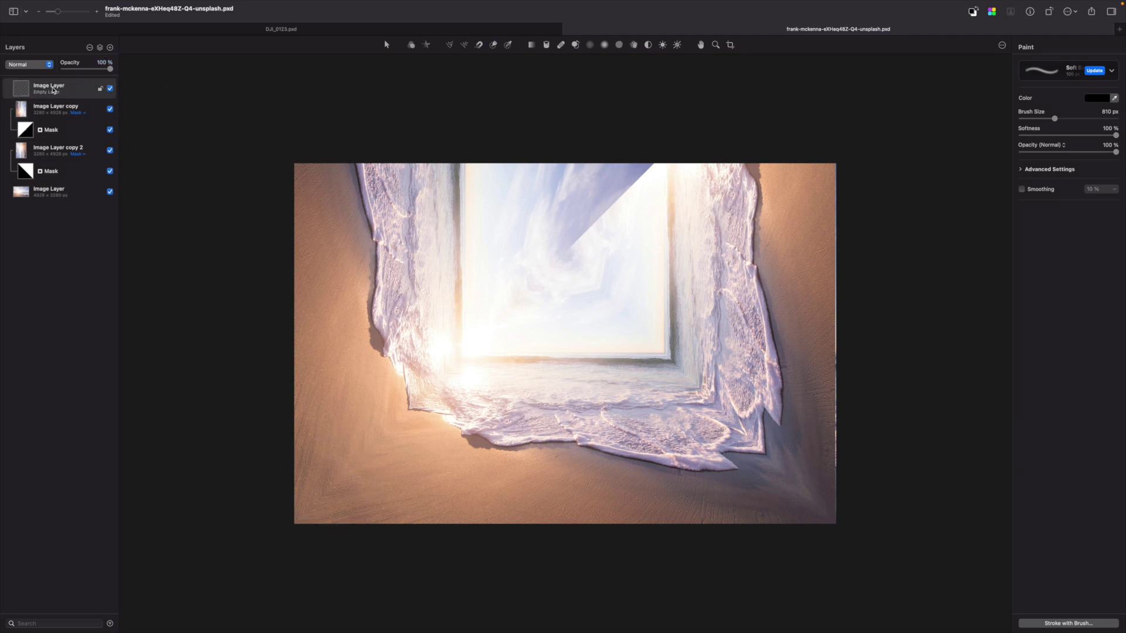
right_click(40, 86)
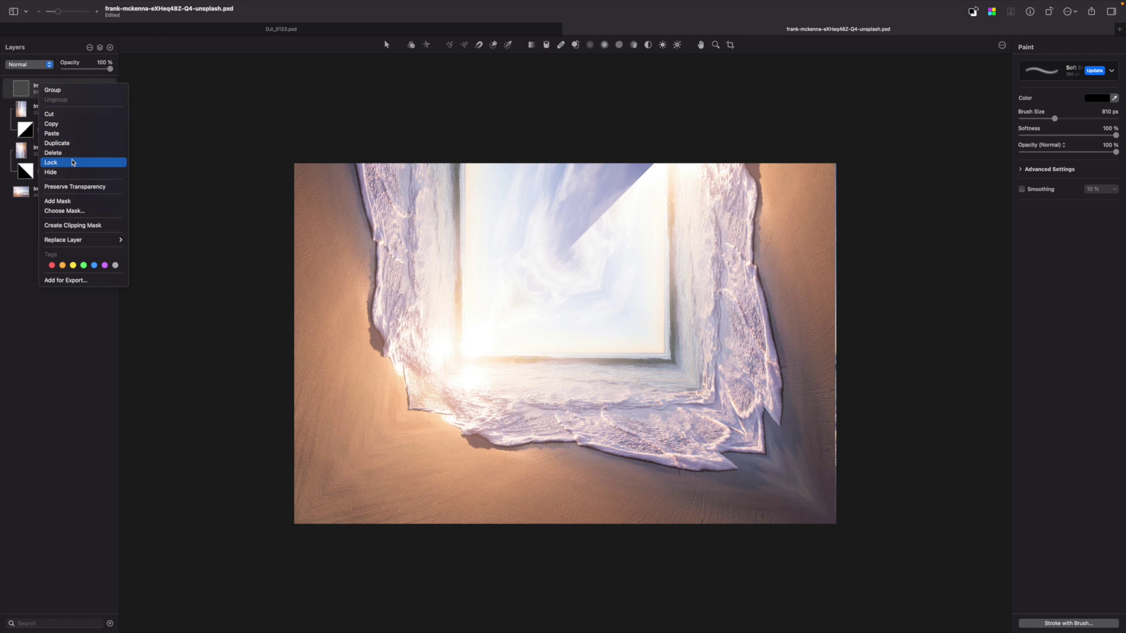
left_click(92, 226)
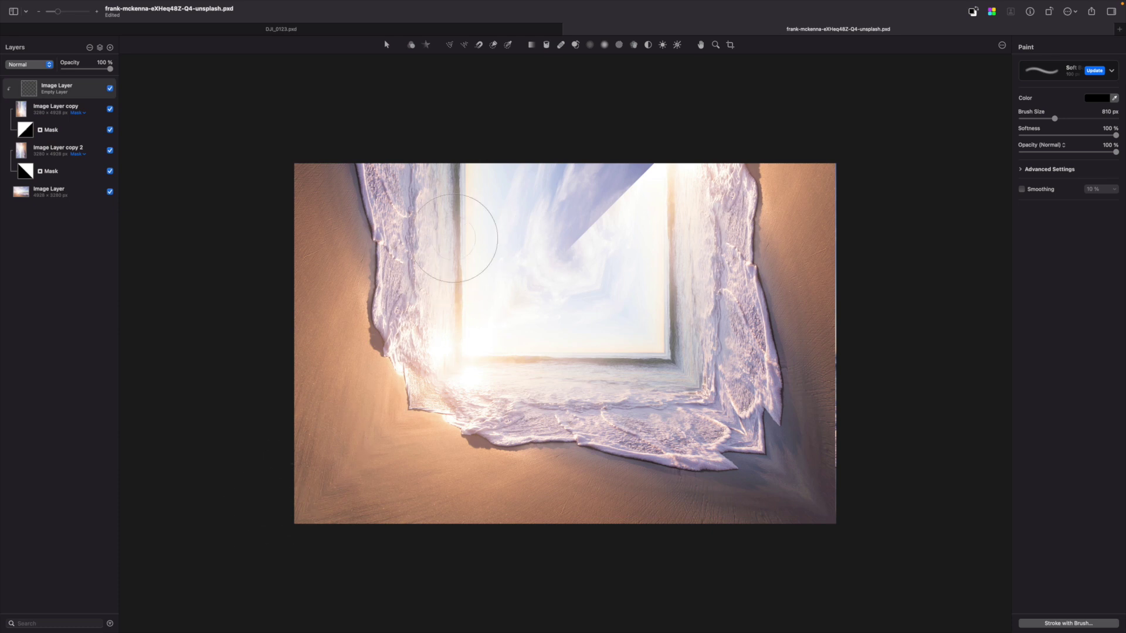
Drag a dark 32%-opacity gradient across the box's lower-left wall.
key("g")
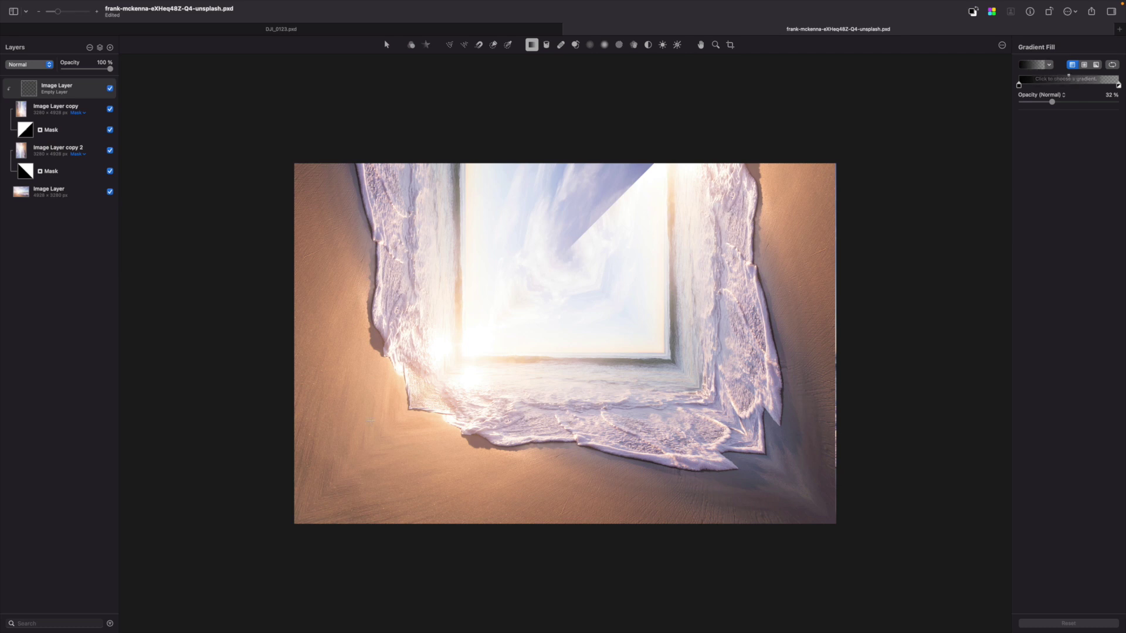
left_click_drag(362, 442, 341, 349)
left_click_drag(313, 497, 281, 428)
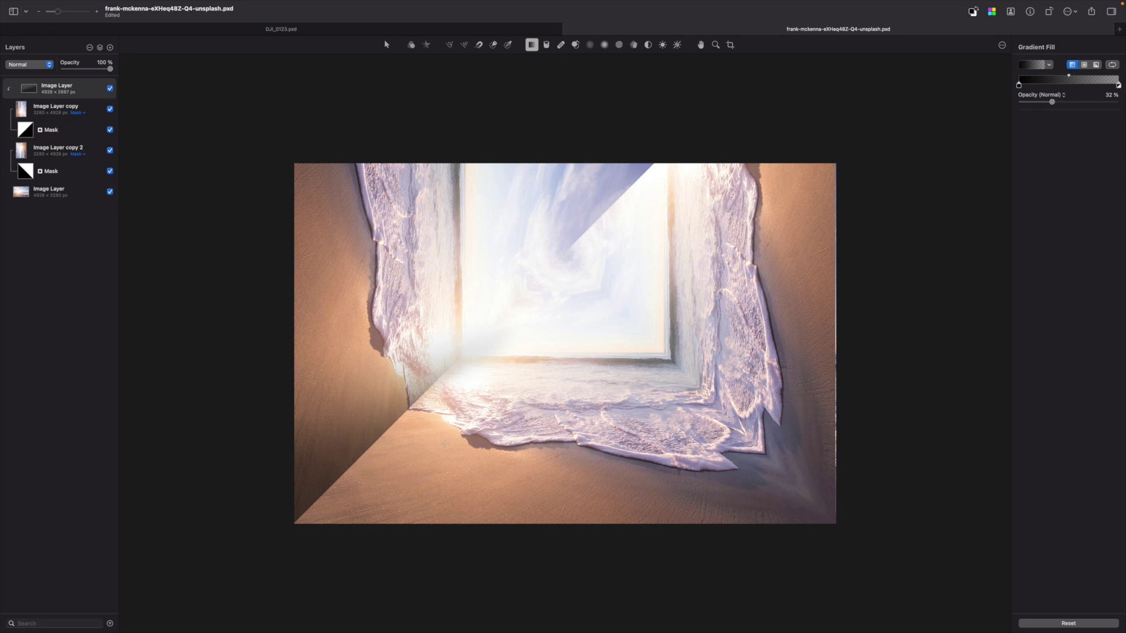
Add a clipped layer above the bottom beach image and shade the floor's lower-left with a gradient.
left_click(52, 199)
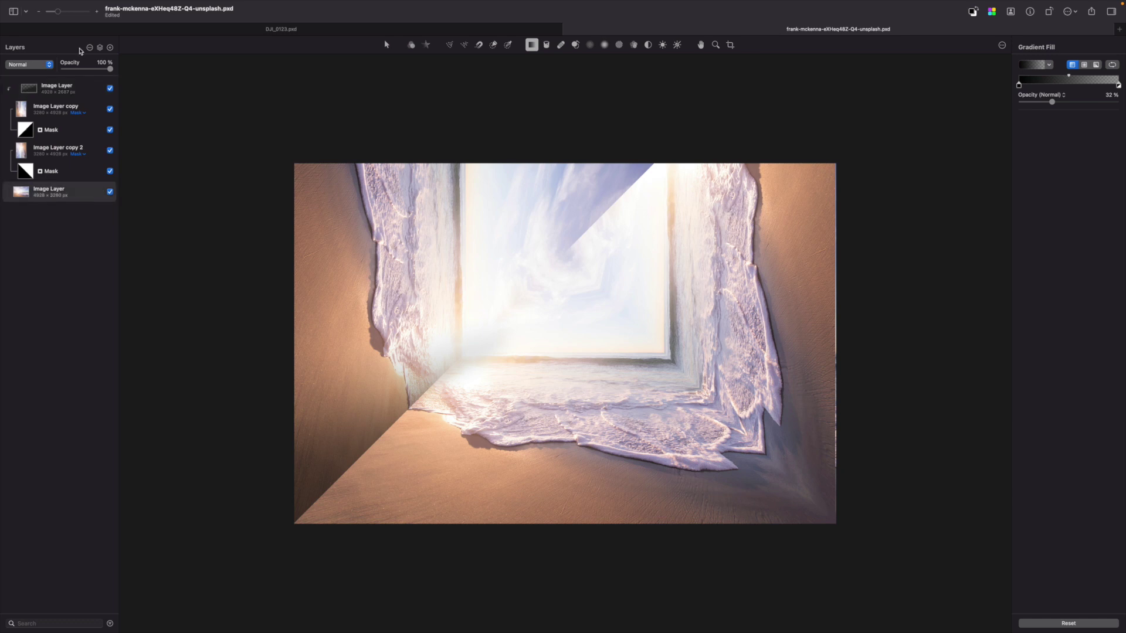
left_click(109, 47)
right_click(51, 184)
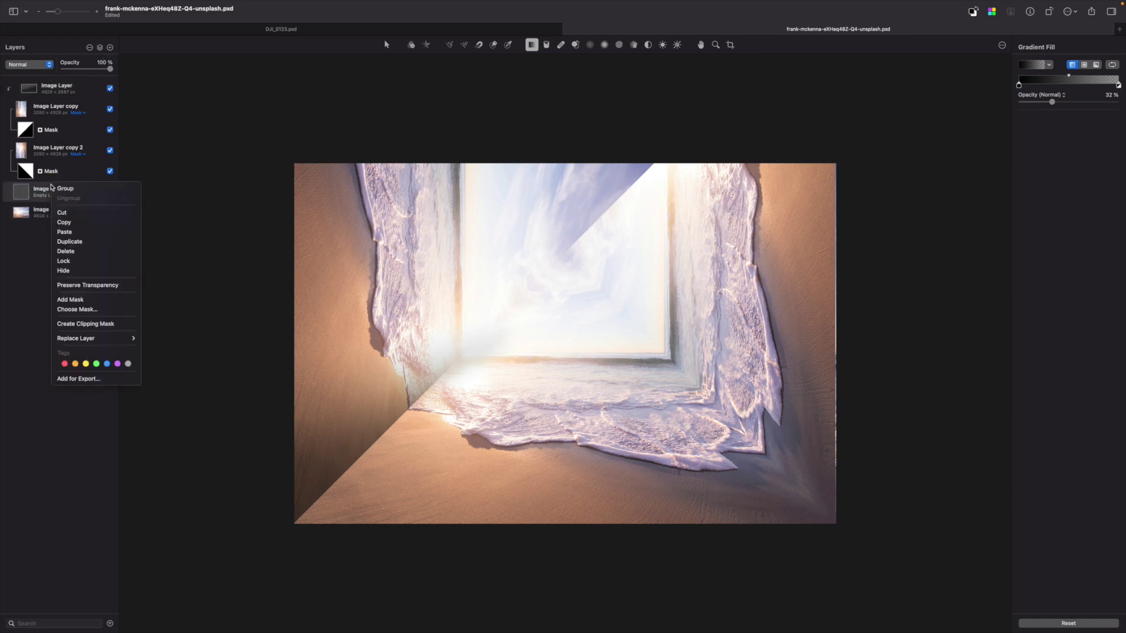
left_click(88, 323)
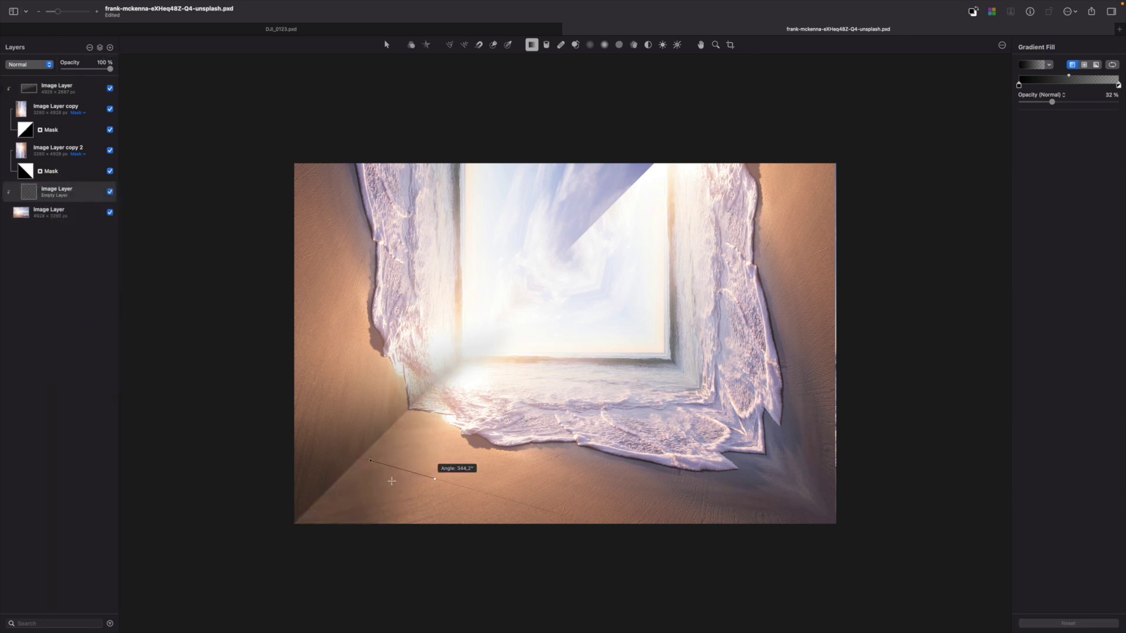
left_click_drag(330, 494, 307, 451)
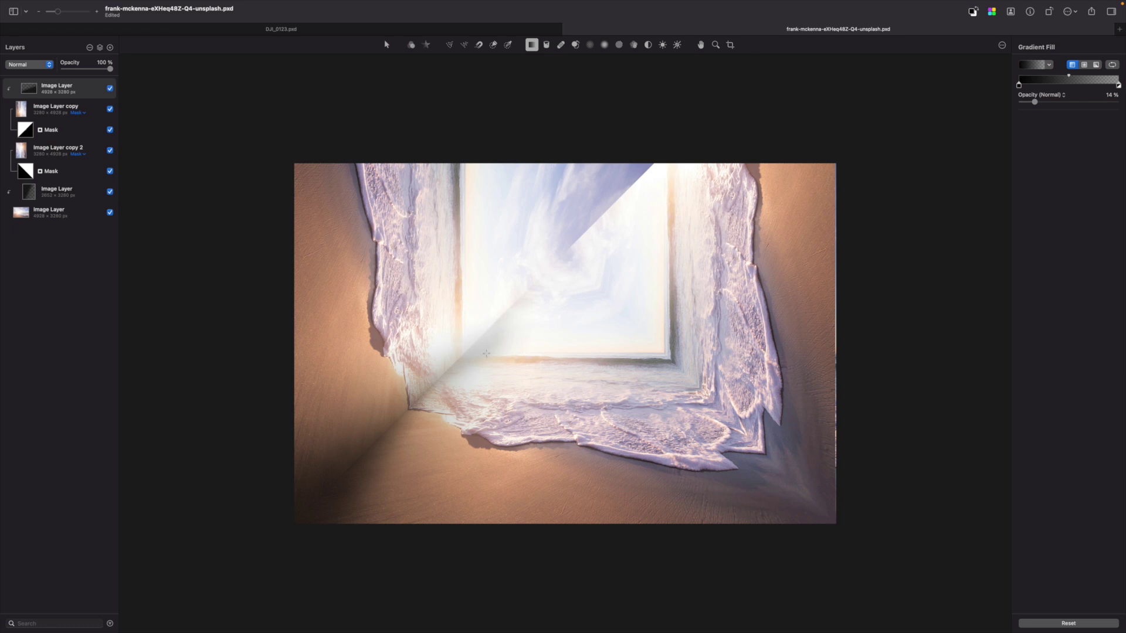
Mask both shading layers and brush the shading away over the light glow.
right_click(35, 92)
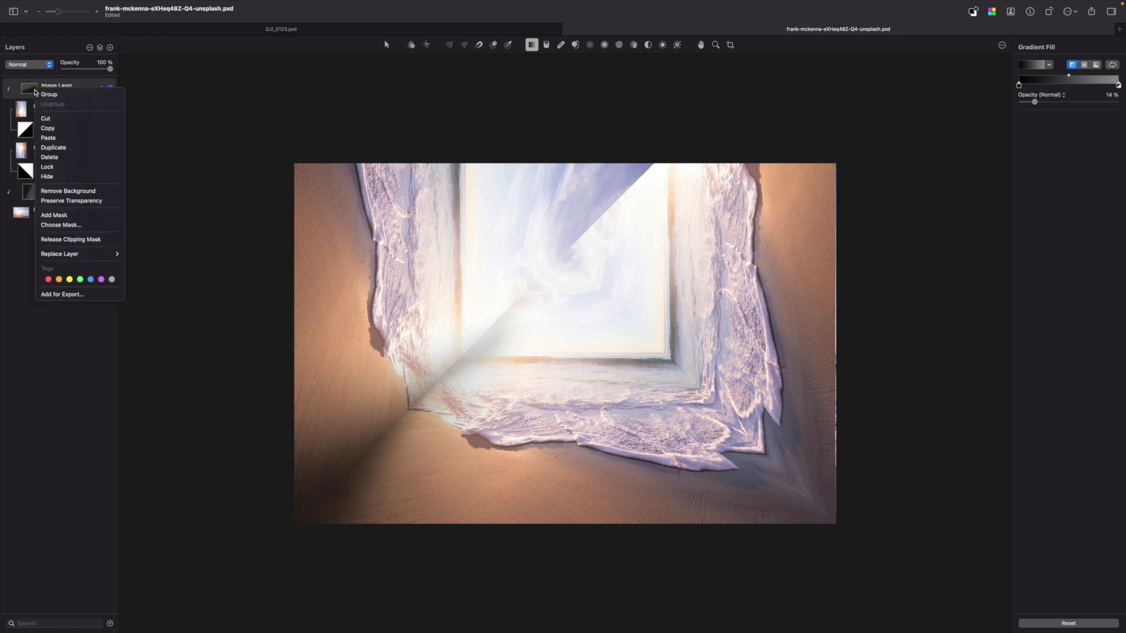
left_click(76, 217)
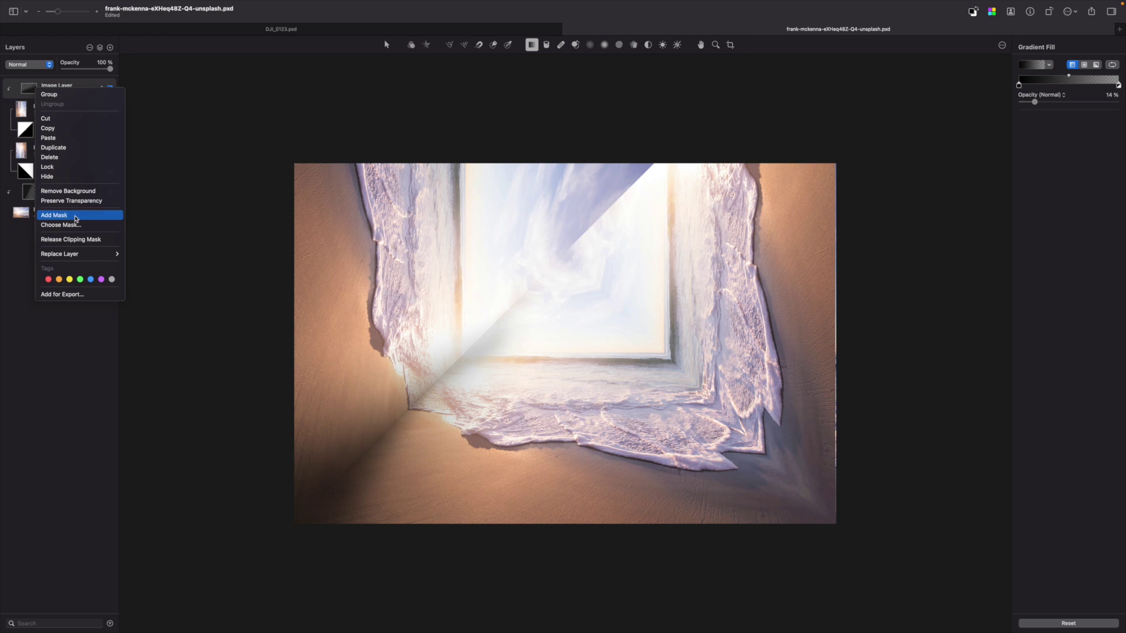
left_click(58, 214)
right_click(58, 215)
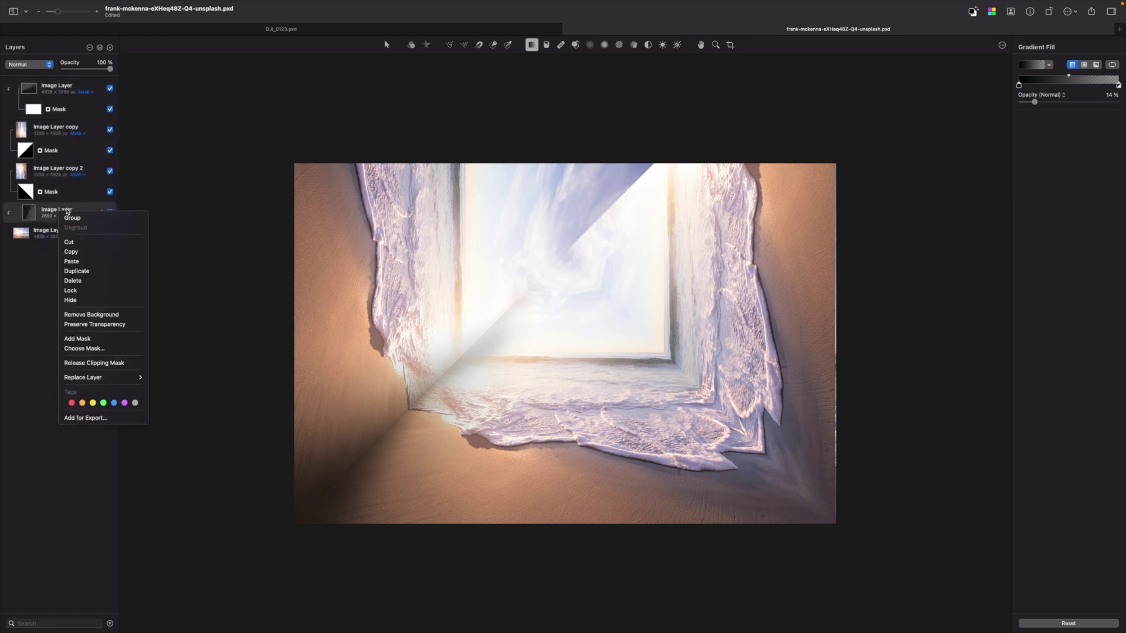
left_click(100, 343)
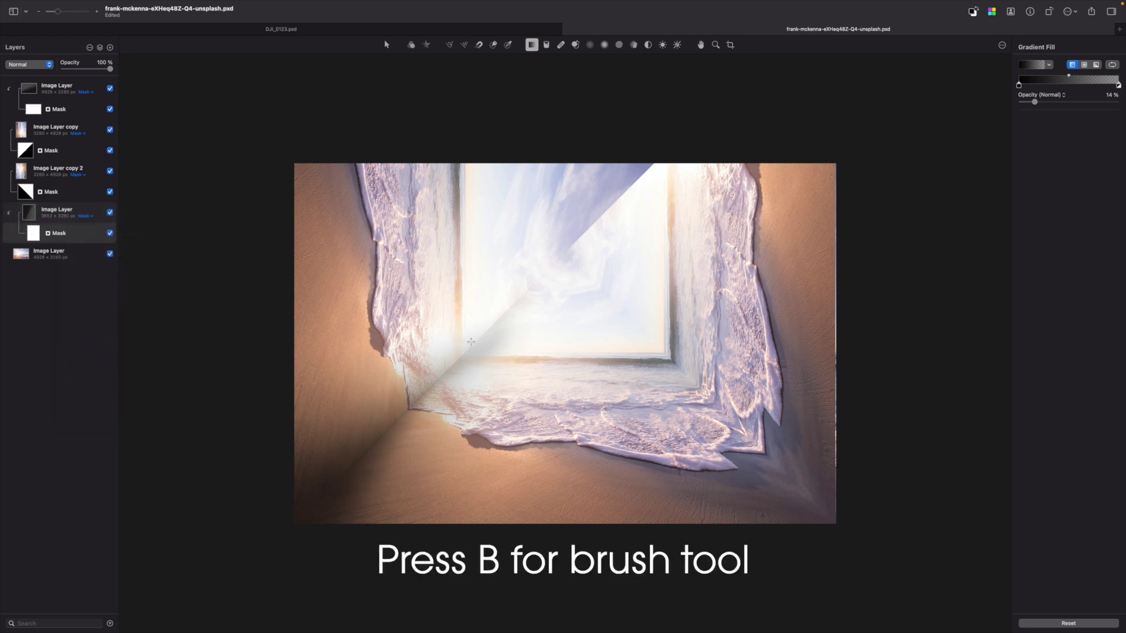
key("b")
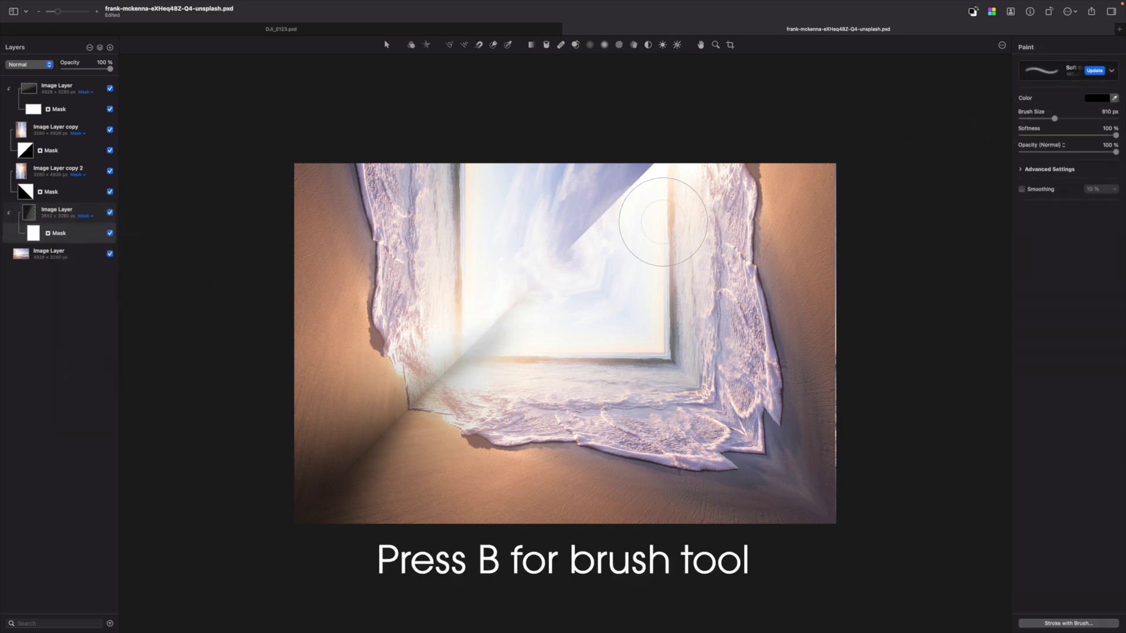
mouse_move(645, 221)
left_mouse_down()
mouse_move(574, 266)
mouse_move(457, 364)
left_mouse_up()
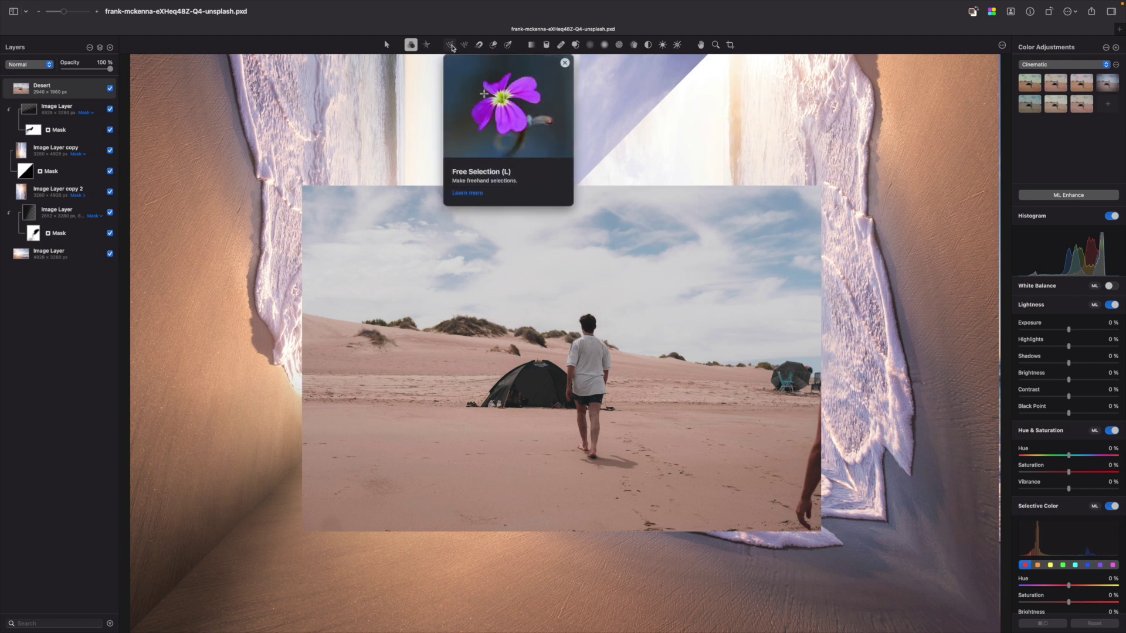
Select the walking man with Magnetic and Quick Selection, trimming sand and adding his shirt back.
left_click(479, 47)
left_click(602, 340)
key("Return")
scroll(586, 410, "up", 5)
key("w")
left_click_drag(590, 103, 601, 176)
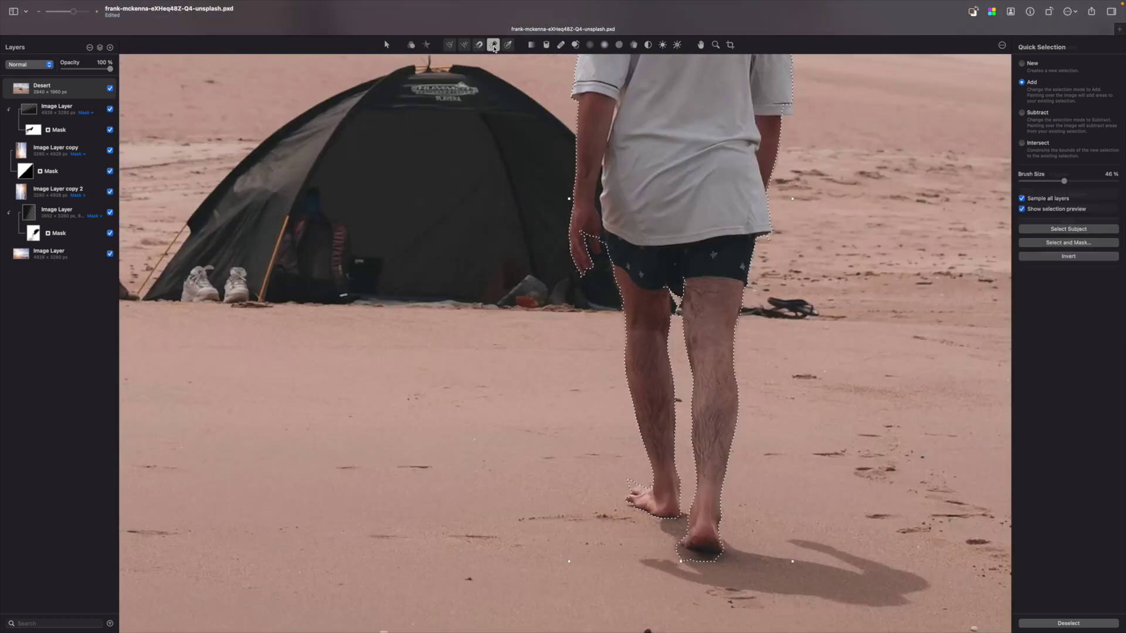
left_click_drag(673, 293, 676, 305)
scroll(676, 308, "down", 5)
left_click_drag(586, 234, 633, 223)
scroll(587, 351, "down", 5)
Copy the selected man onto a new layer and erase stray edges around the cutout.
right_click(598, 263)
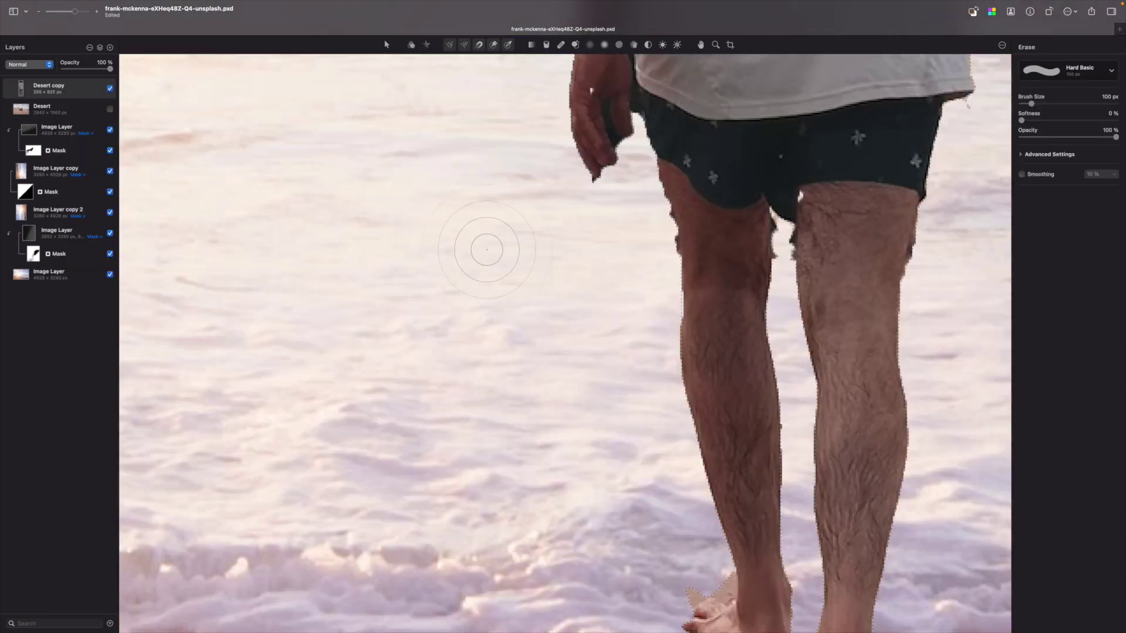
scroll(928, 246, "down", 3)
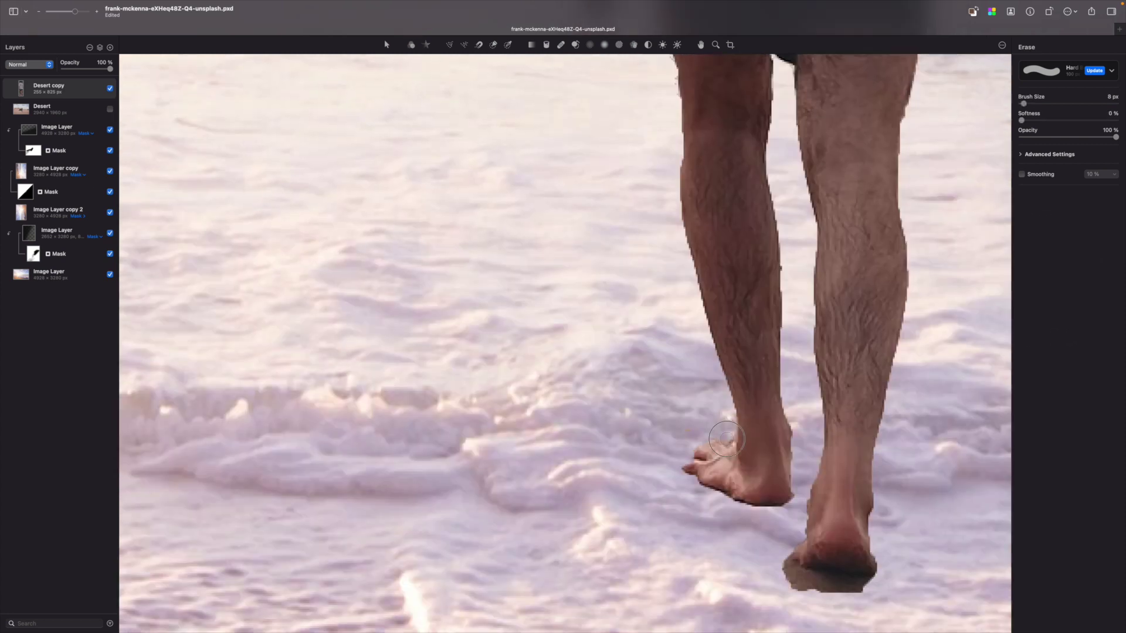
scroll(615, 262, "up", 5)
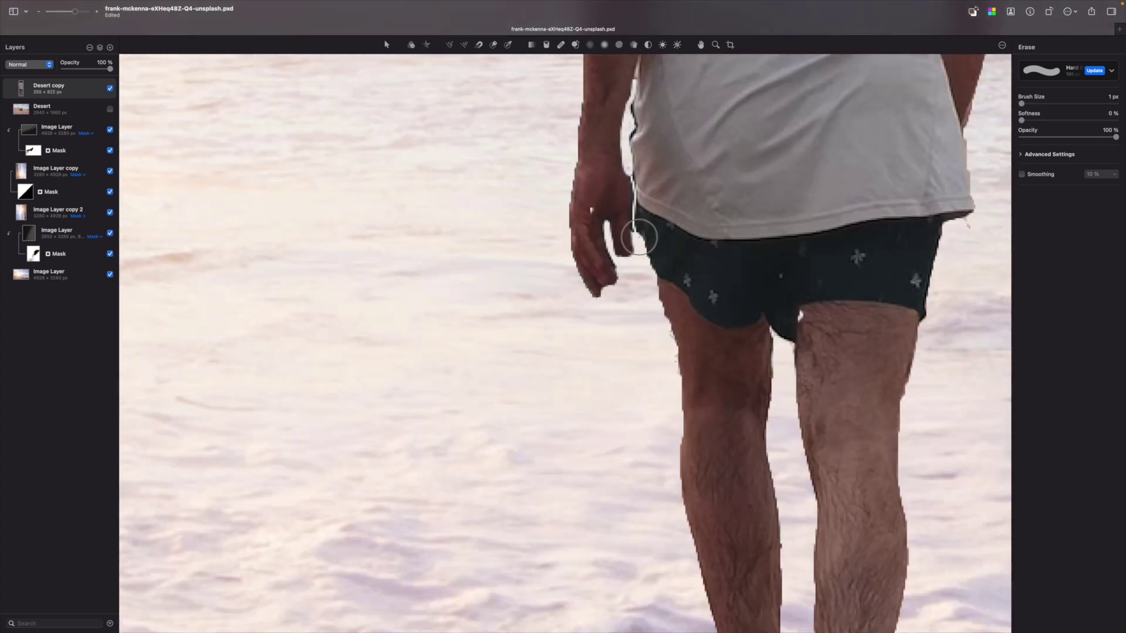
scroll(827, 217, "up", 5)
key("bracketright")
scroll(827, 218, "down", 5)
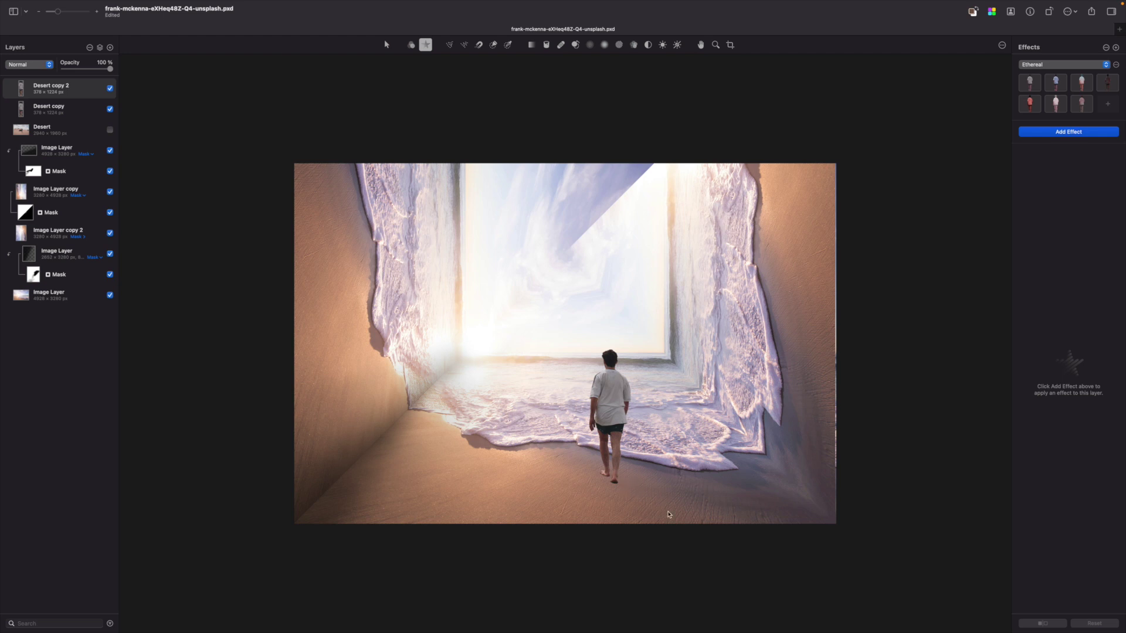
Rotate the man's second copy 180° and flip it horizontally beneath his feet.
key("super+t")
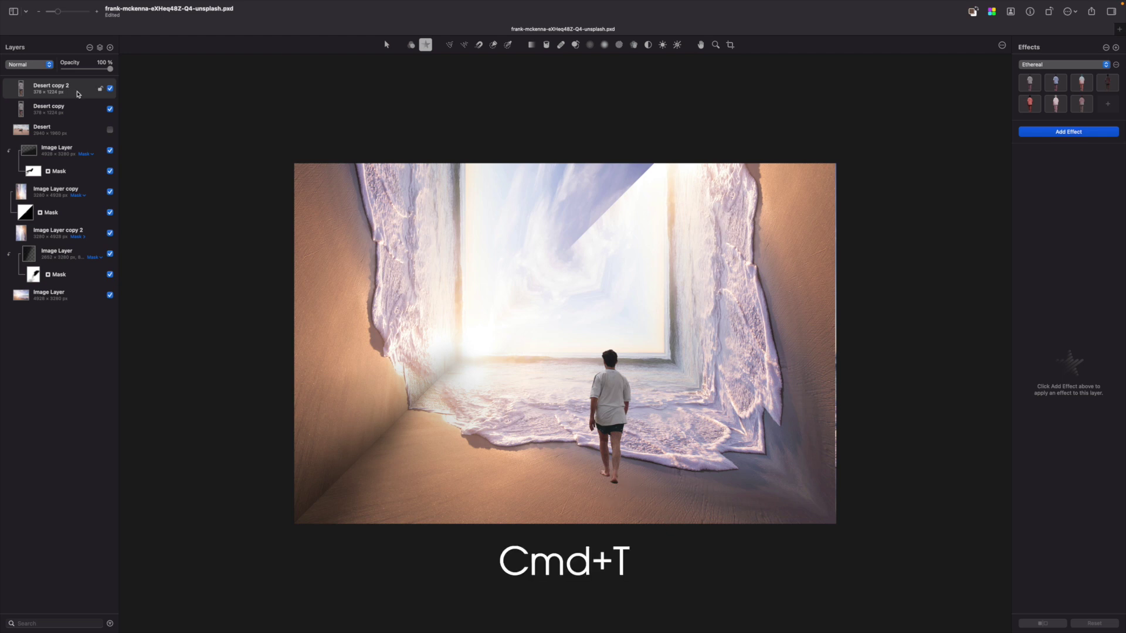
right_click(610, 366)
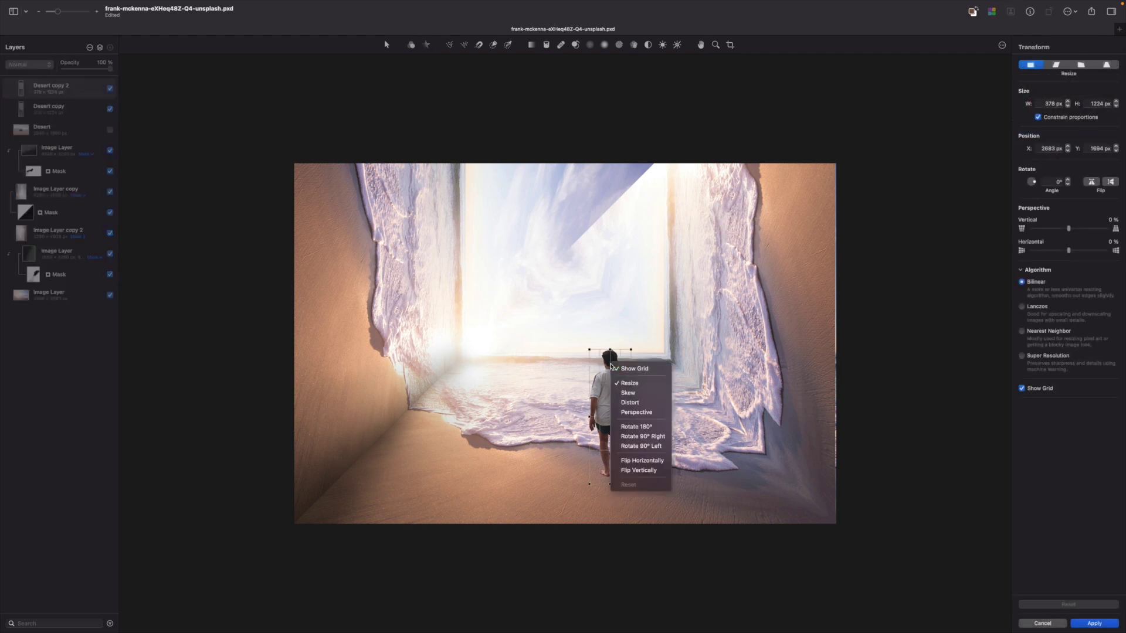
left_click(649, 428)
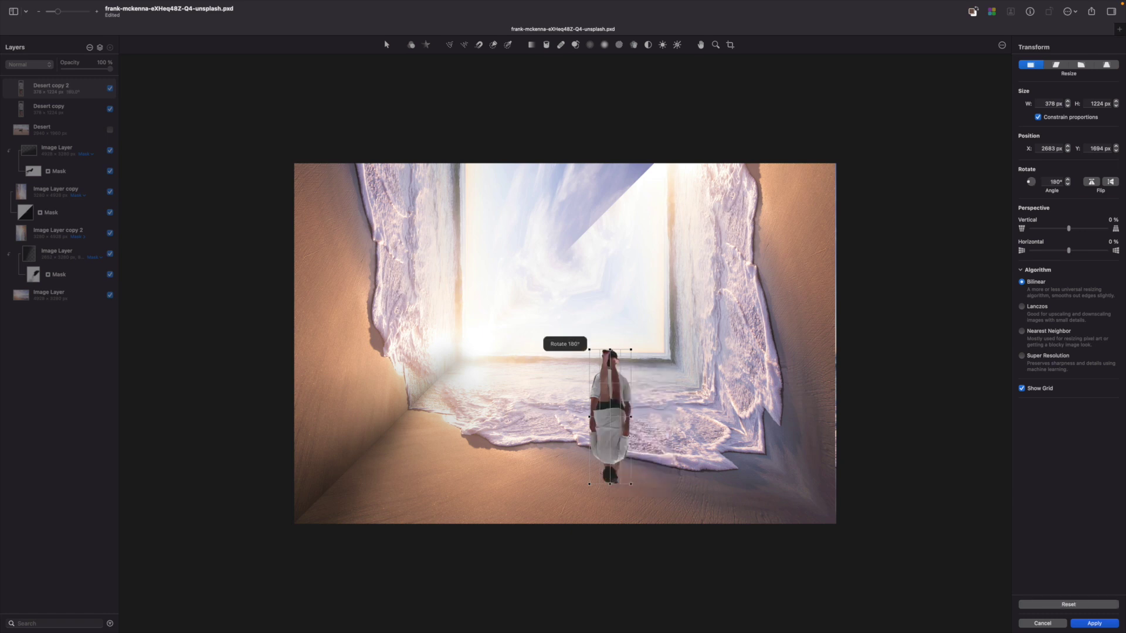
right_click(615, 431)
left_click(659, 526)
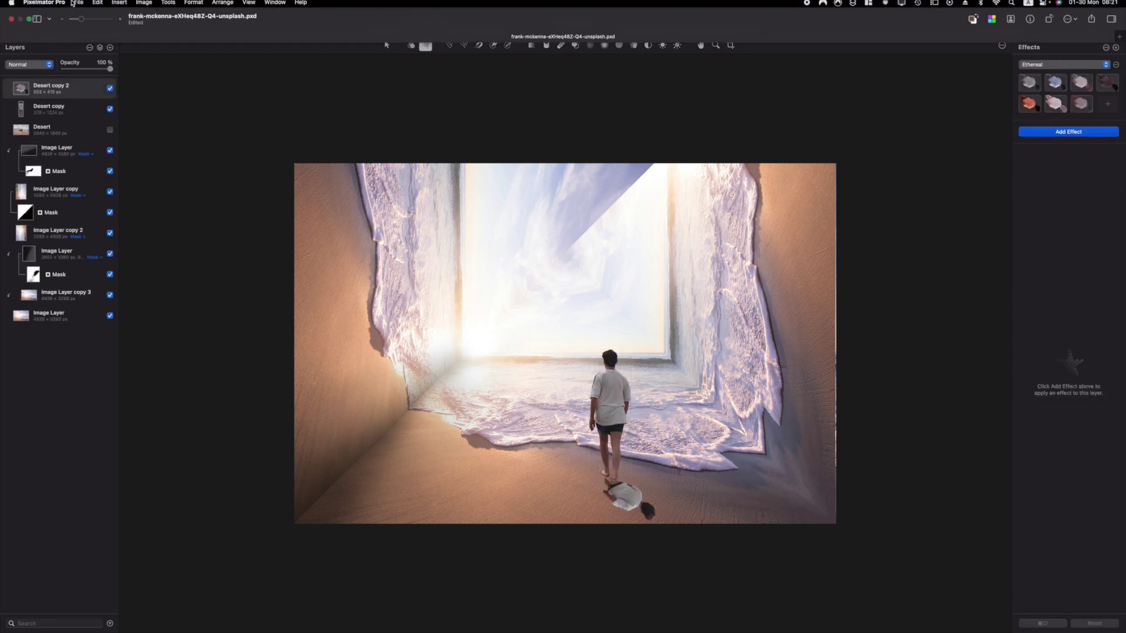
Make a colour-range selection on Image Layer copy 3 and refine it with Select and Mask.
left_click(97, 4)
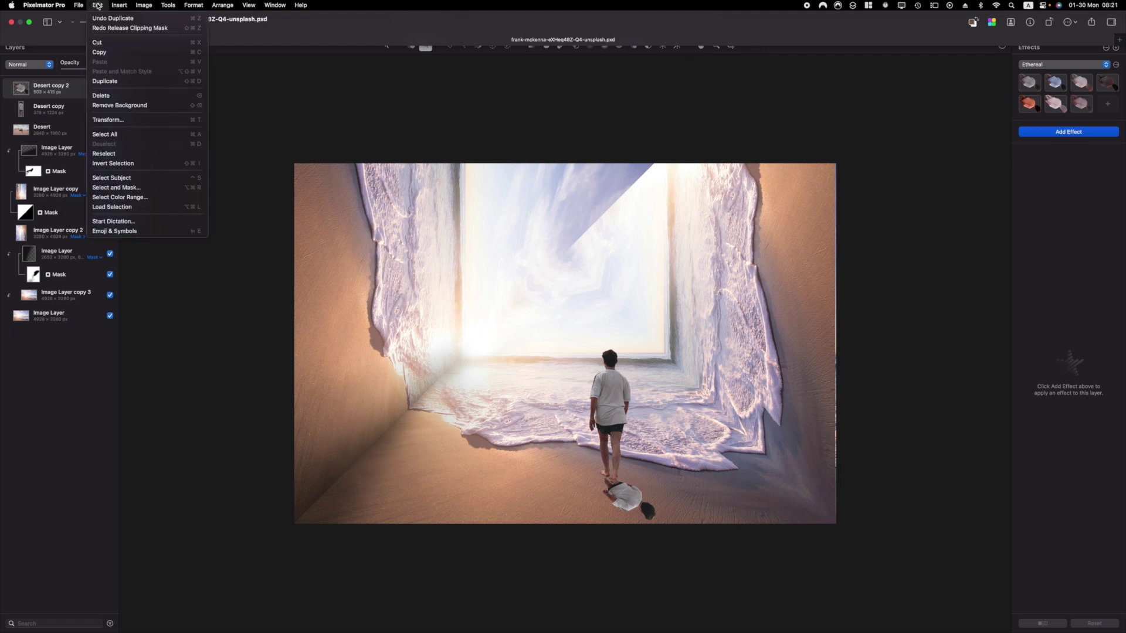
left_click(141, 201)
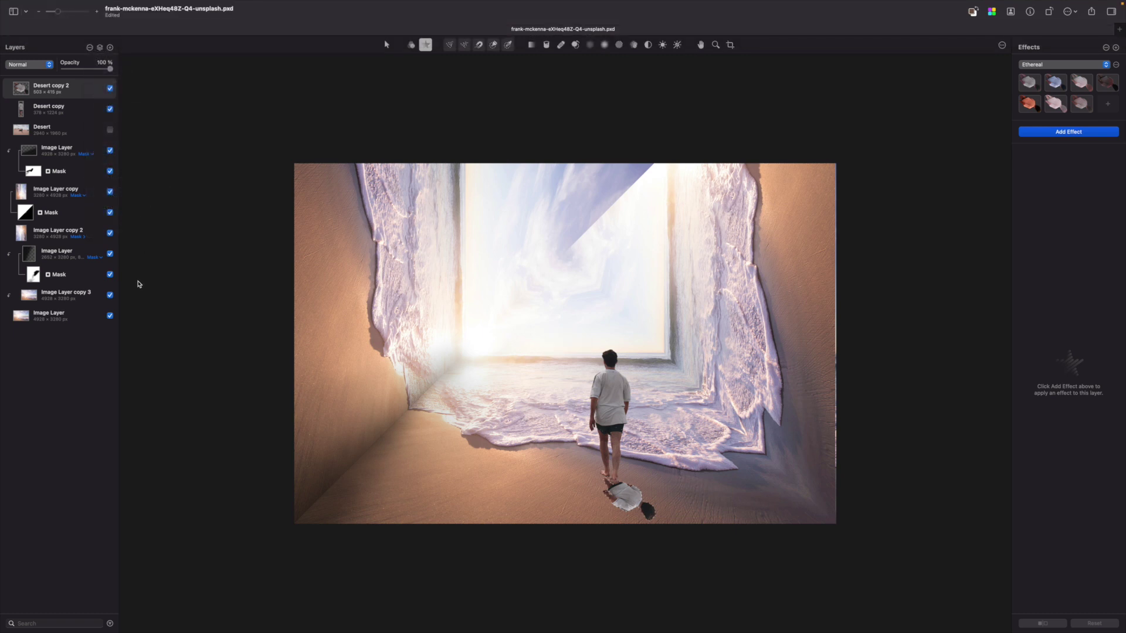
left_click(70, 300)
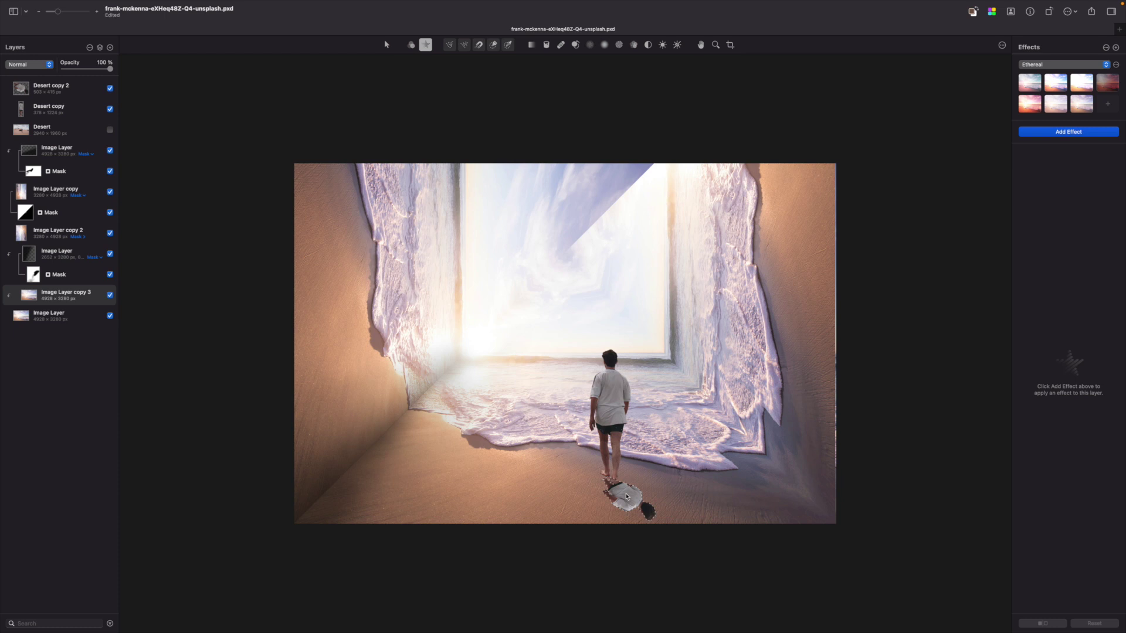
key("super+alt+r")
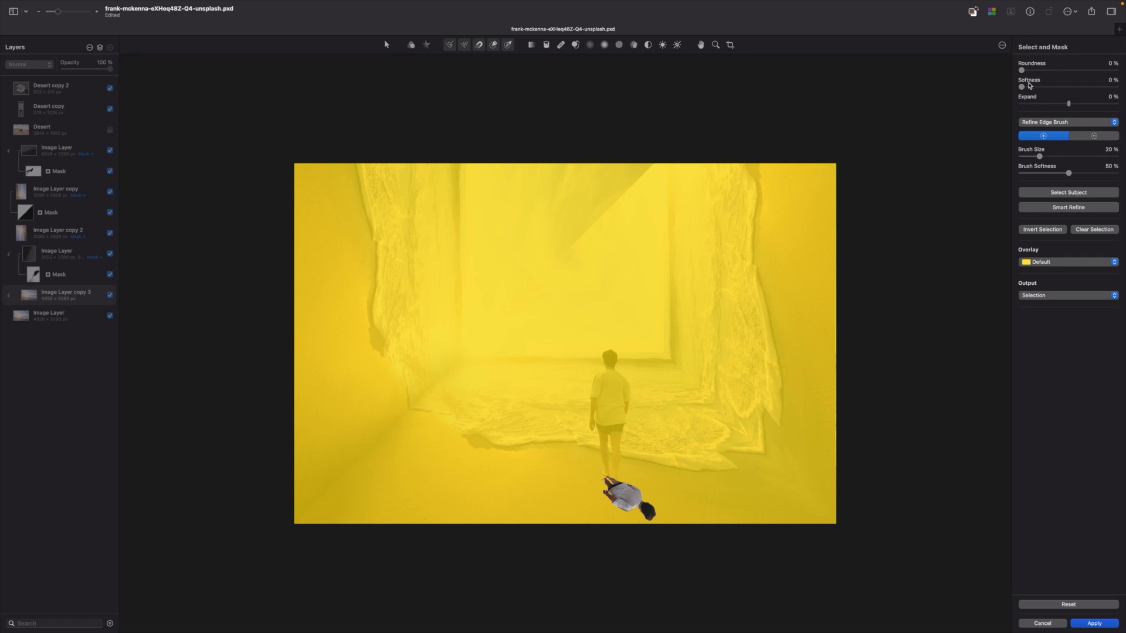
key("Return")
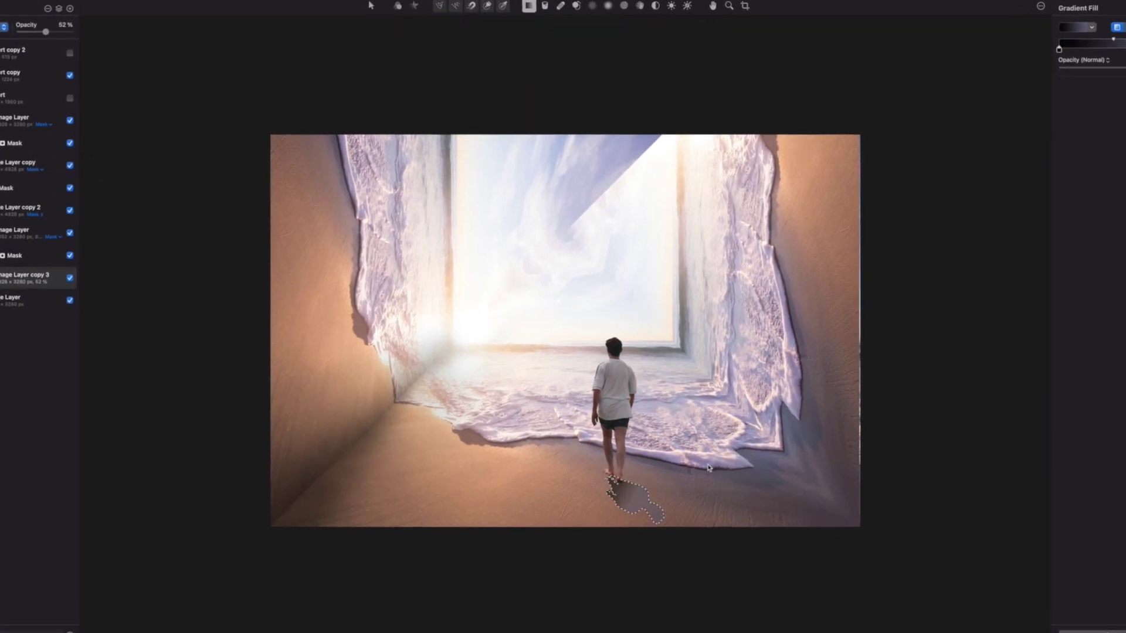
left_click(82, 1)
left_click(47, 141)
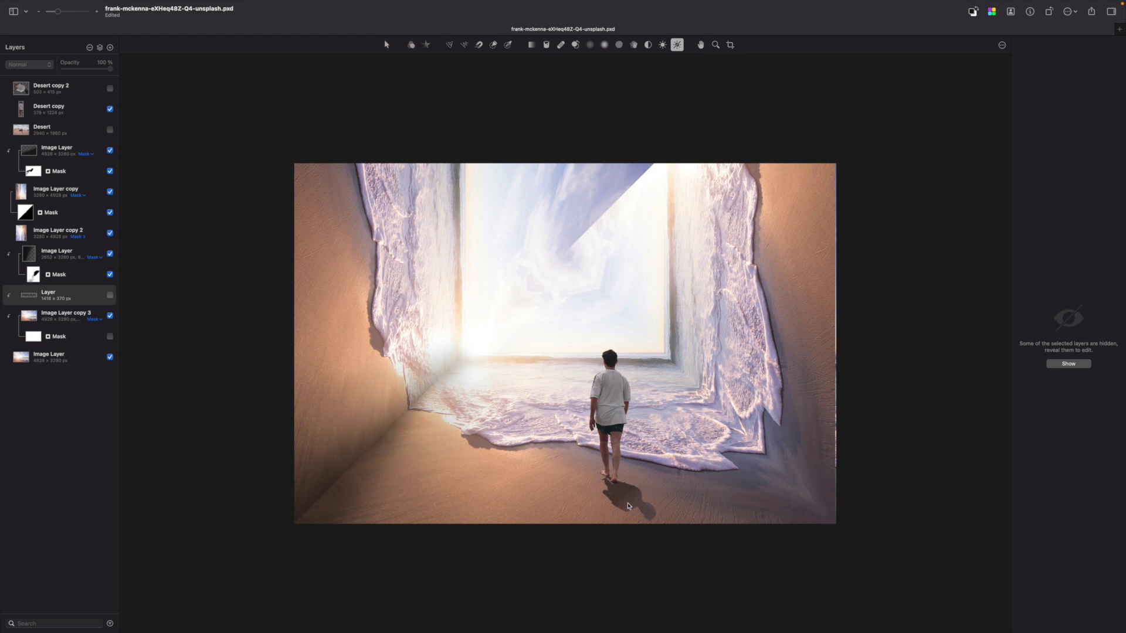
Move the birds layer to the top of the stack, make it visible, and start scaling it.
key("super+equal")
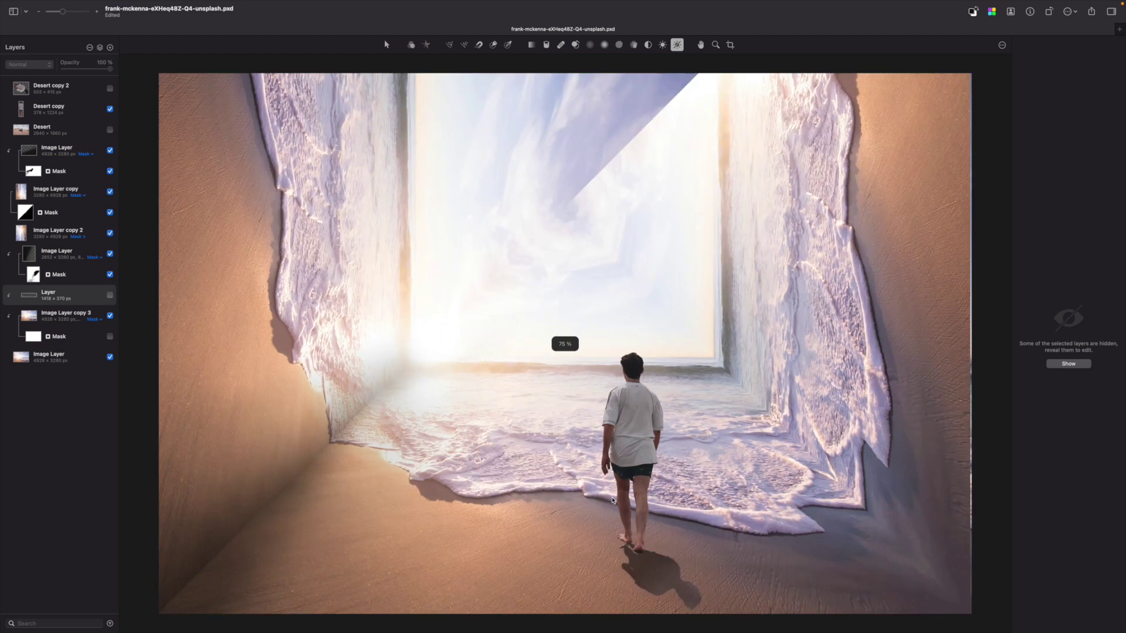
key("super+minus")
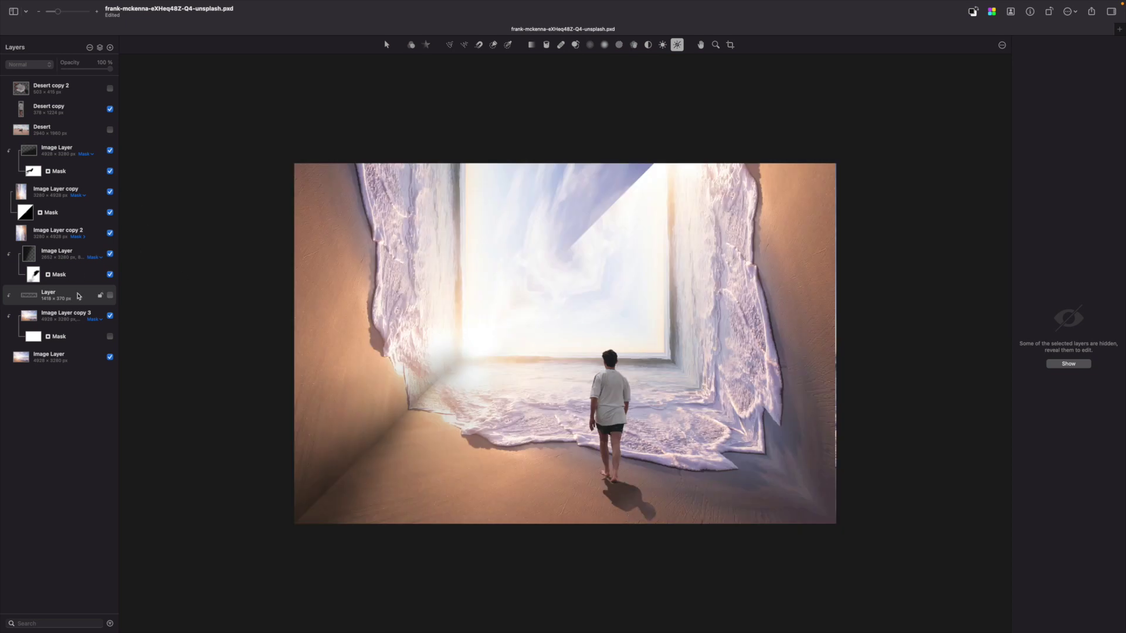
left_click_drag(80, 291, 73, 85)
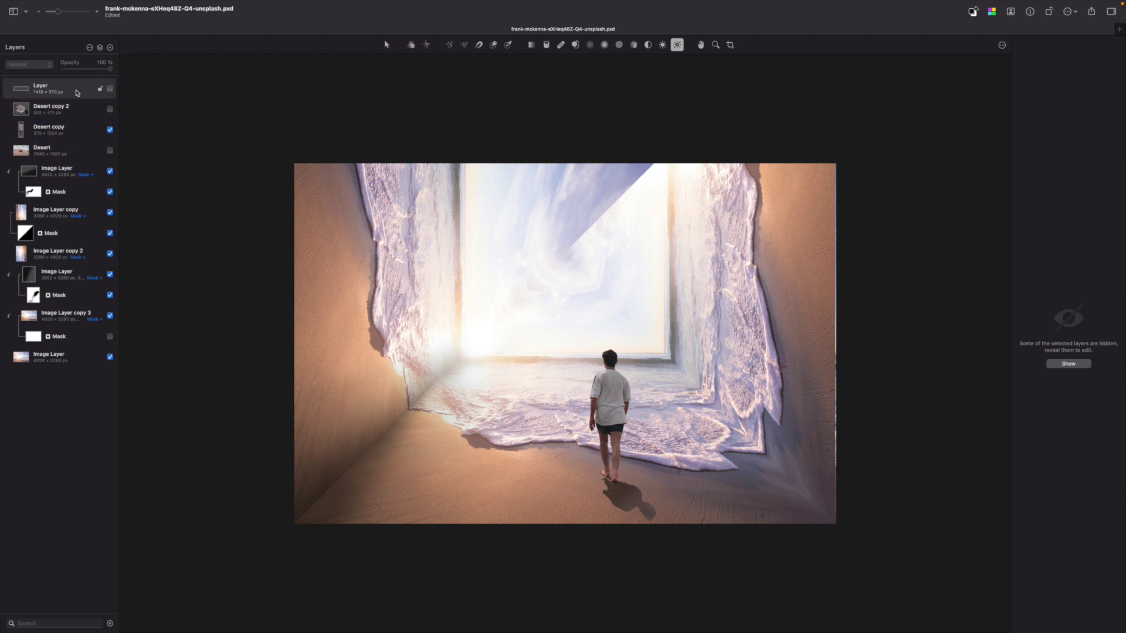
left_click(109, 88)
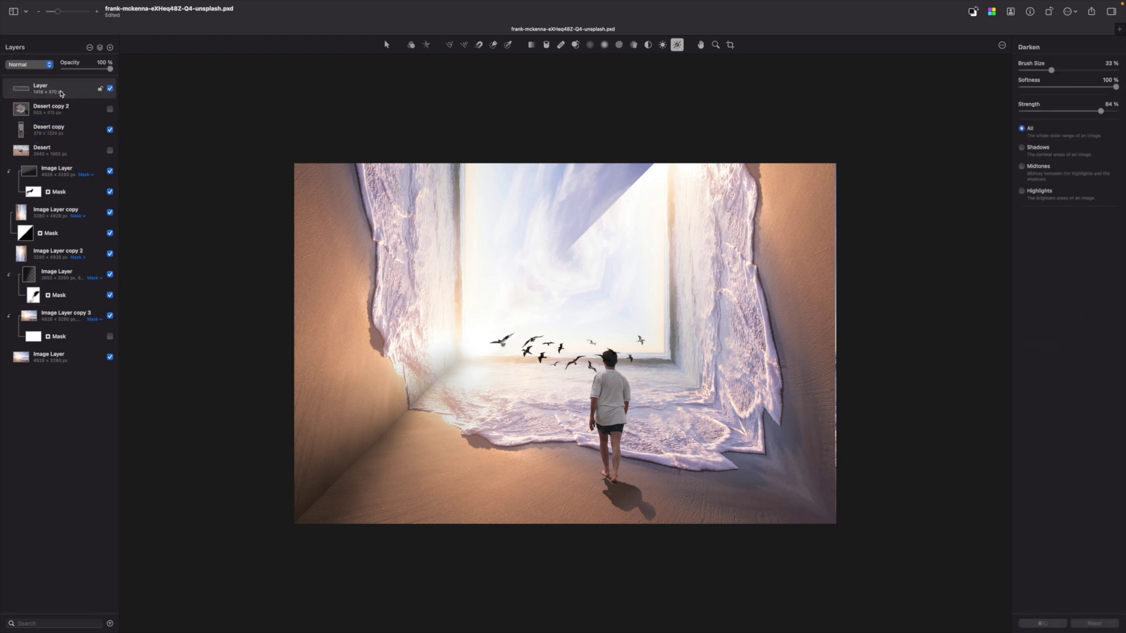
key("super+t")
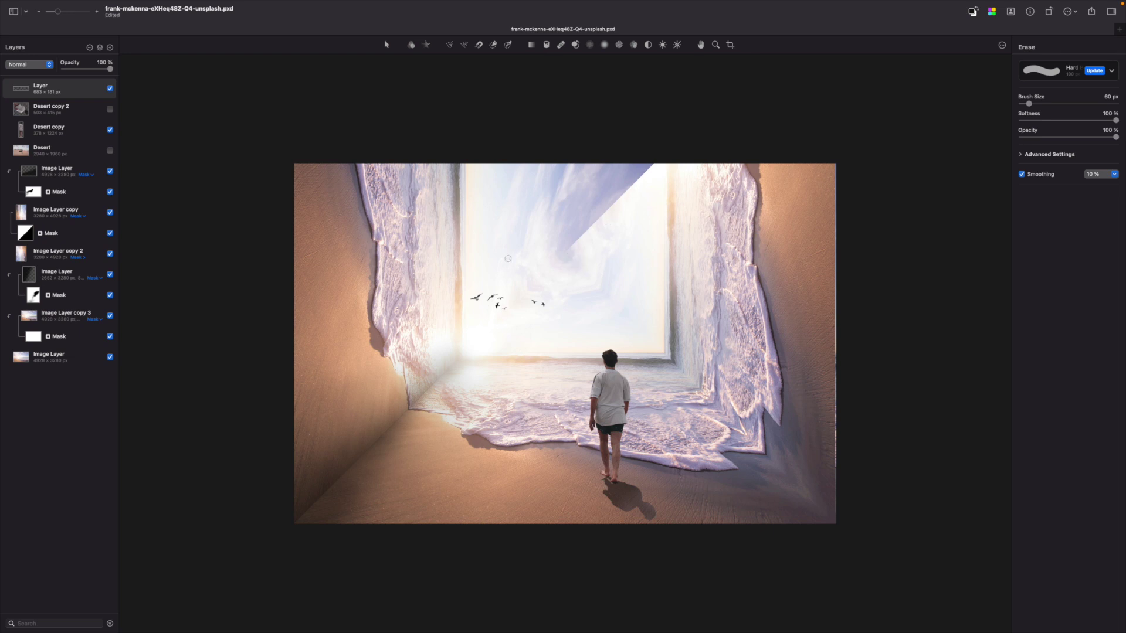
Merge the Image Layer with all layers below, then repair away the diagonal light triangle and rough clouds.
left_click(68, 170)
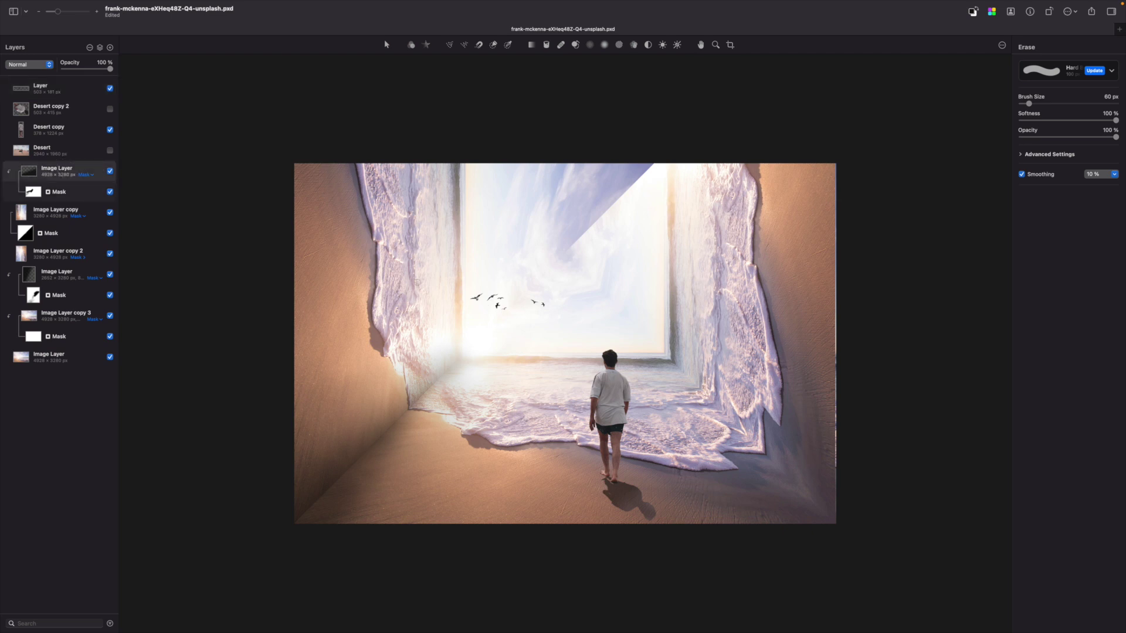
key("super+e")
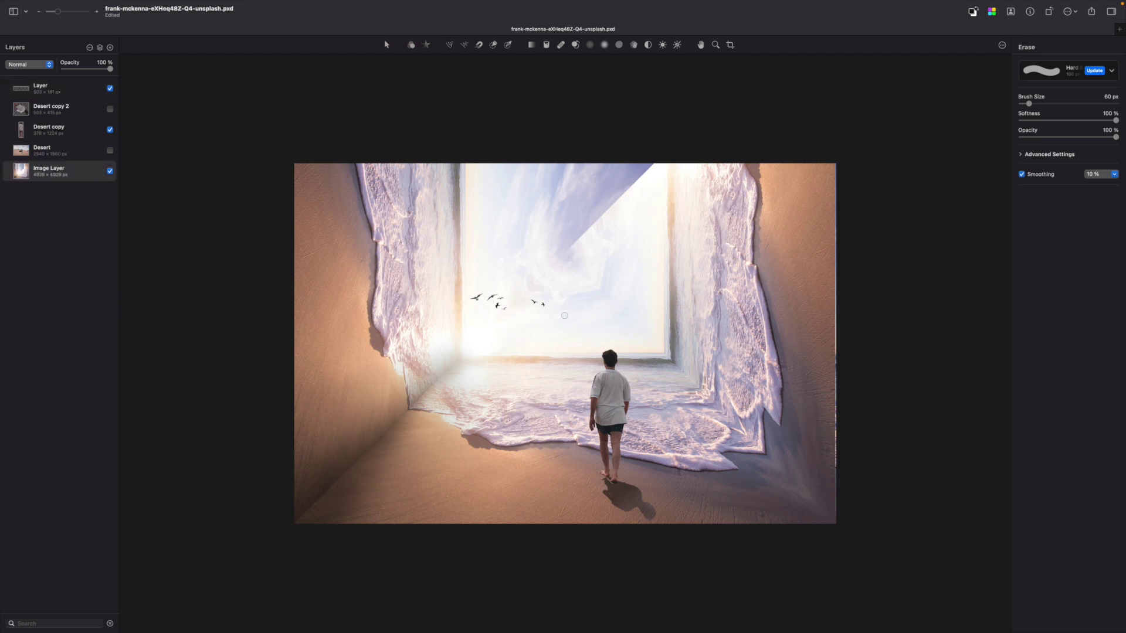
key("r")
left_click_drag(598, 229, 621, 193)
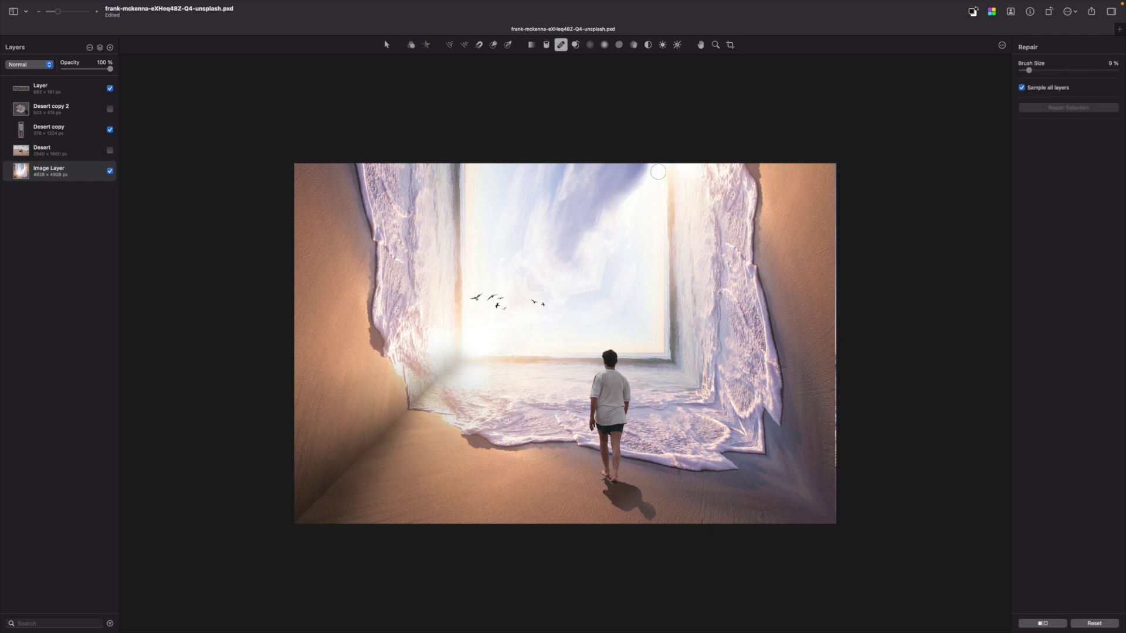
left_click_drag(653, 155, 639, 187)
left_click_drag(562, 170, 558, 196)
key("v")
left_click(638, 384)
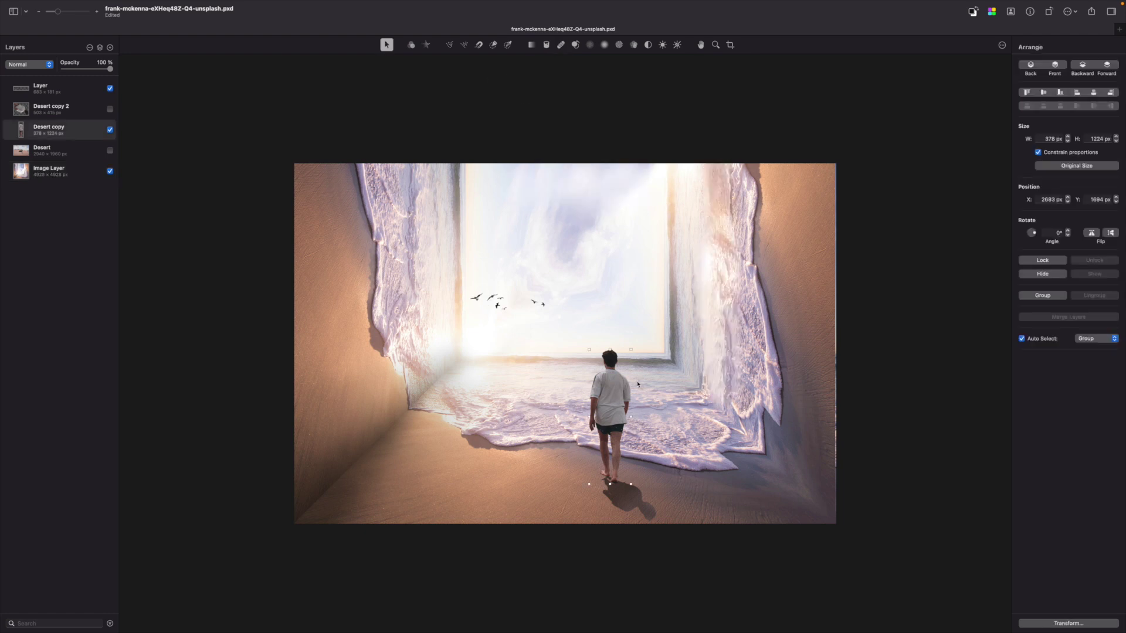
Add a Photographic effects layer with pink bokeh (hue 348.7°) and a 15% Soft Light gradient fill.
left_click(410, 45)
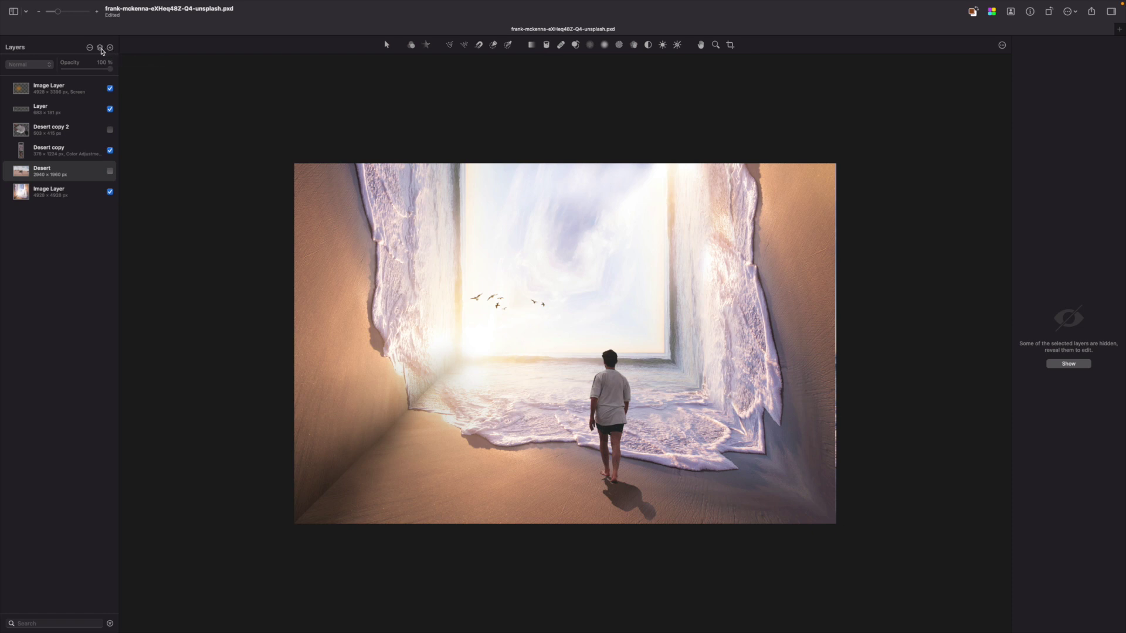
left_click(100, 49)
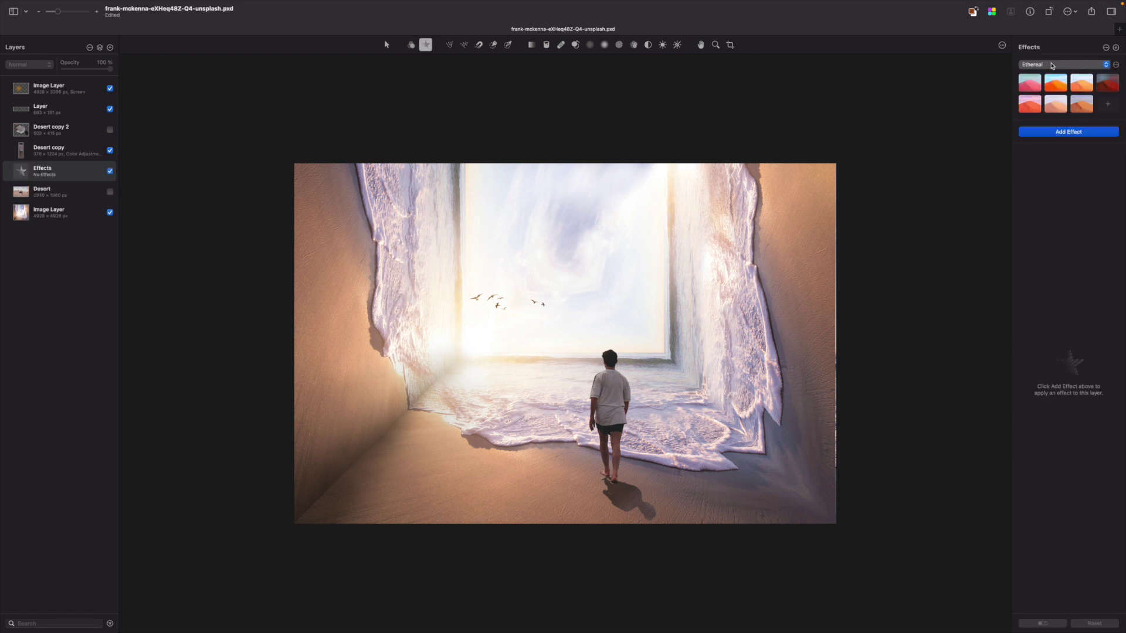
left_click(1052, 65)
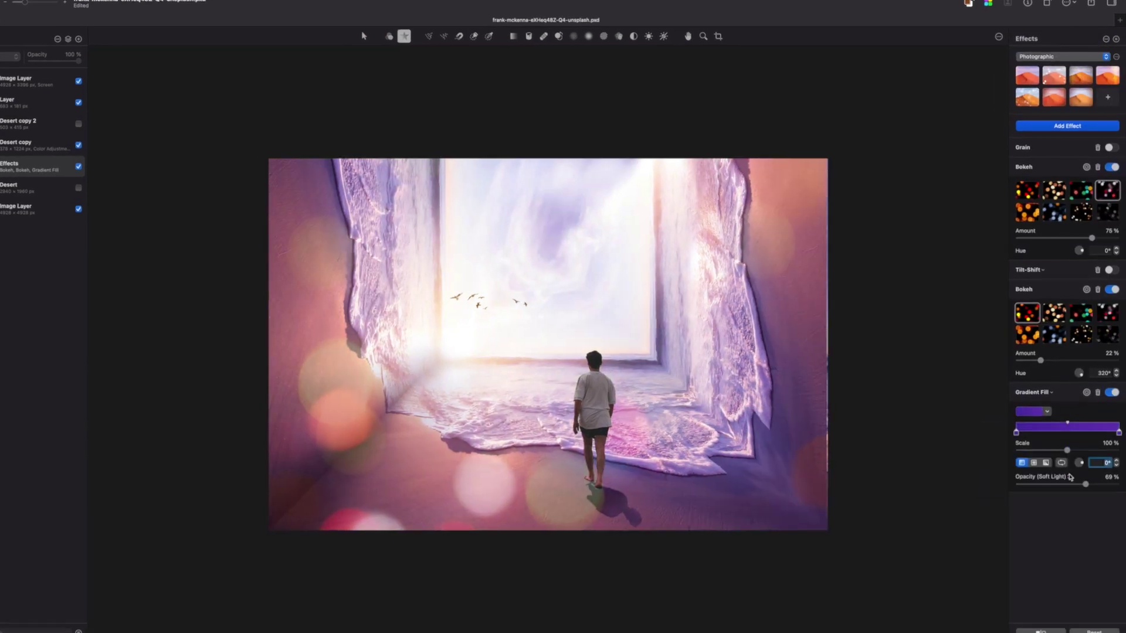
left_click_drag(1073, 483, 1086, 483)
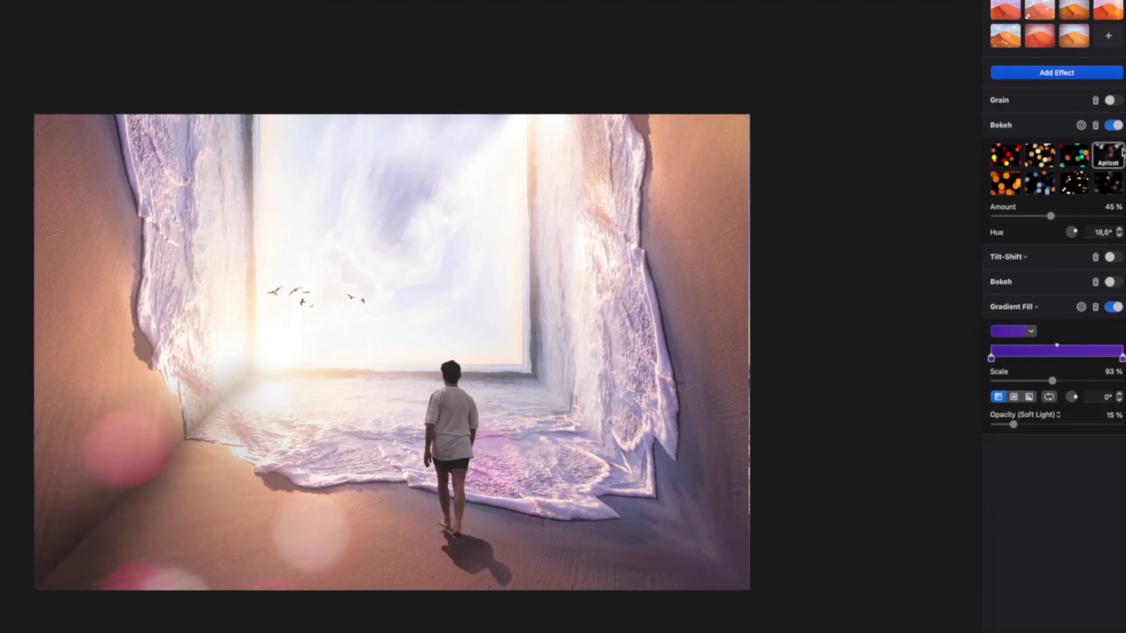
left_click_drag(1071, 232, 1043, 221)
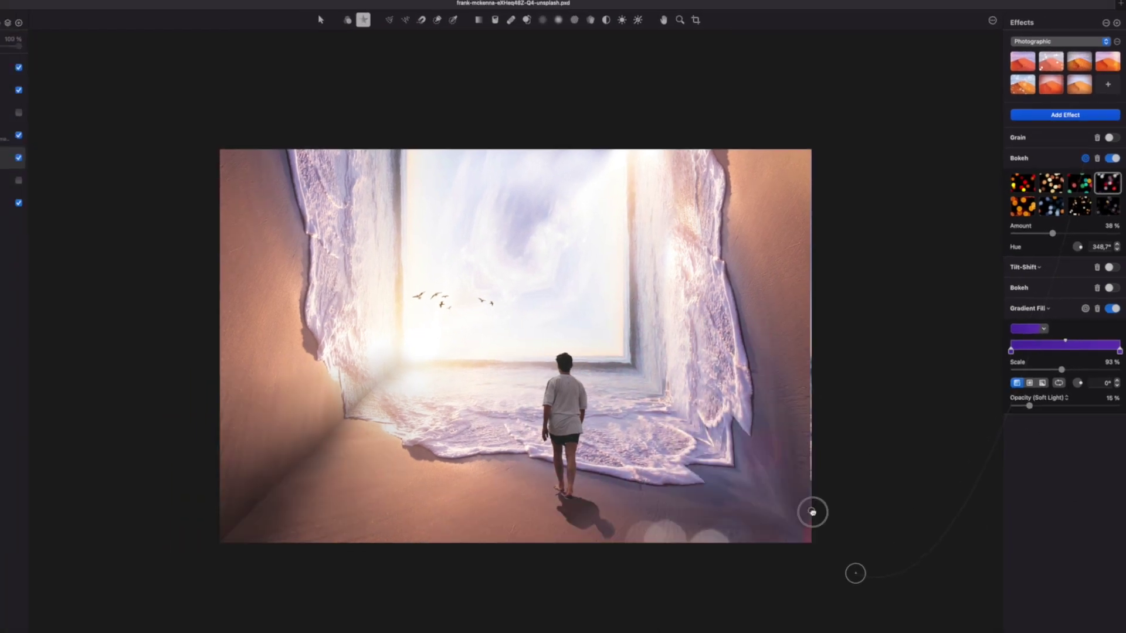
mouse_move(812, 511)
left_mouse_down()
mouse_move(346, 460)
mouse_move(422, 582)
mouse_move(804, 535)
mouse_move(806, 501)
left_mouse_up()
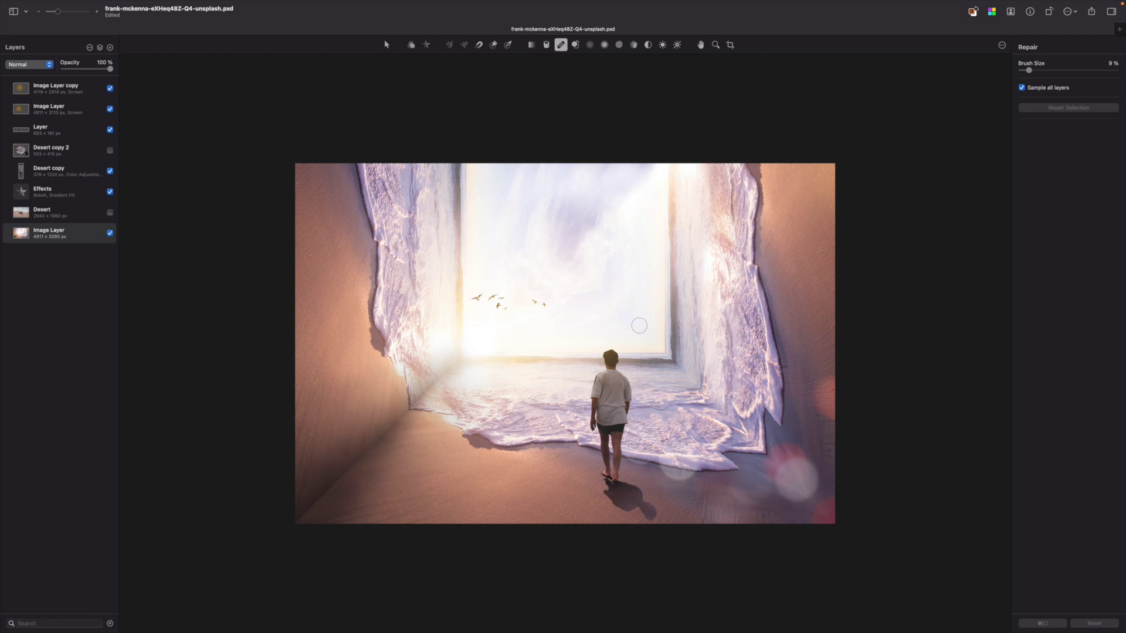